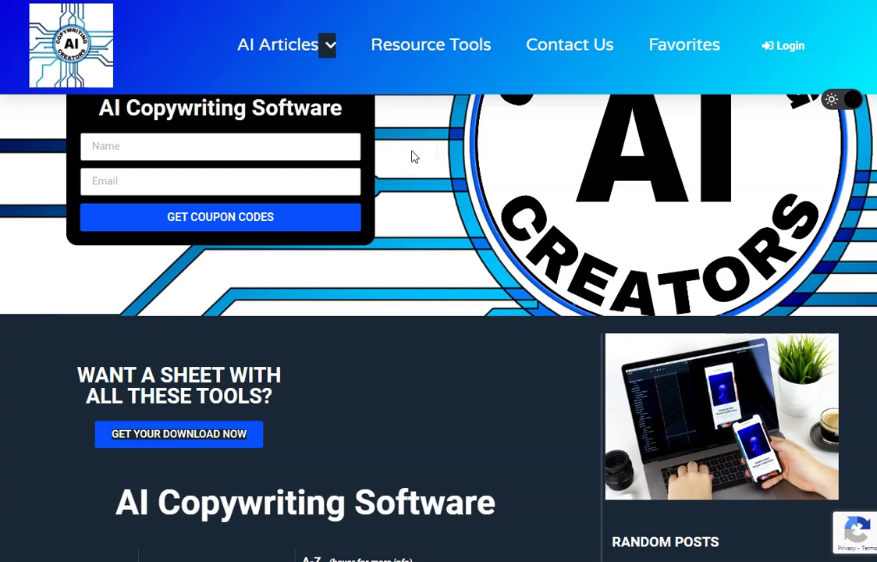
# Step: Look over the AI Copywriting Creators site, including its coupon form, letter filters and AI tool listings
pyautogui.scroll(1, 286, 133)
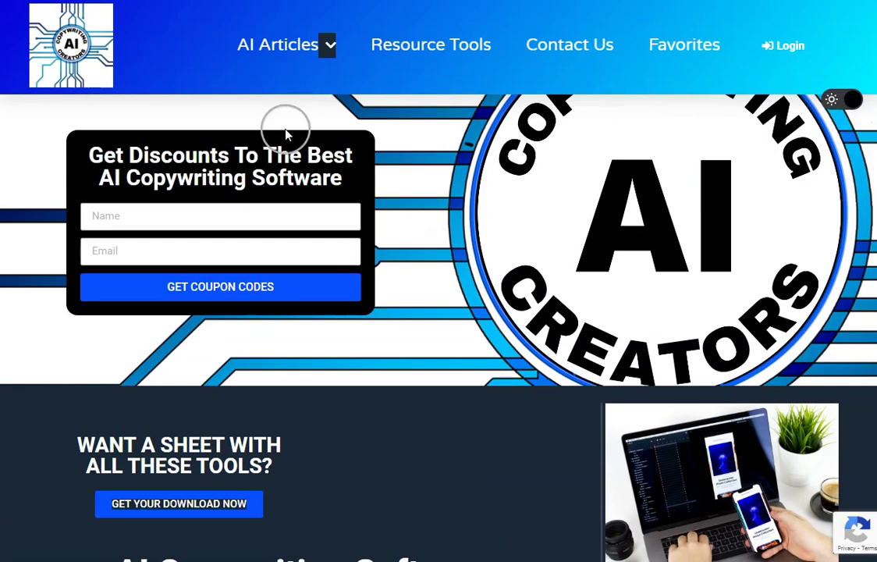
pyautogui.scroll(-10, 290, 341)
pyautogui.scroll(-5, 353, 466)
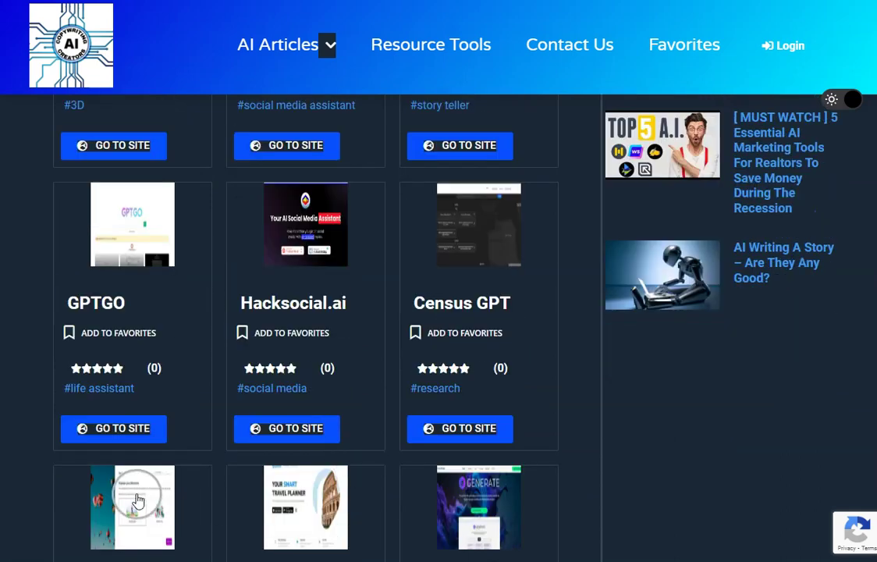
pyautogui.scroll(7, 250, 359)
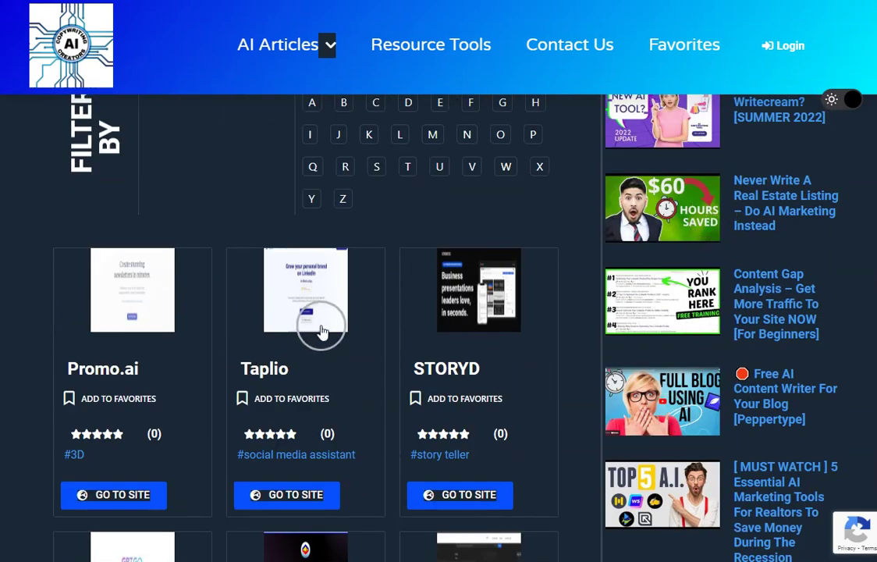
pyautogui.scroll(7, 313, 320)
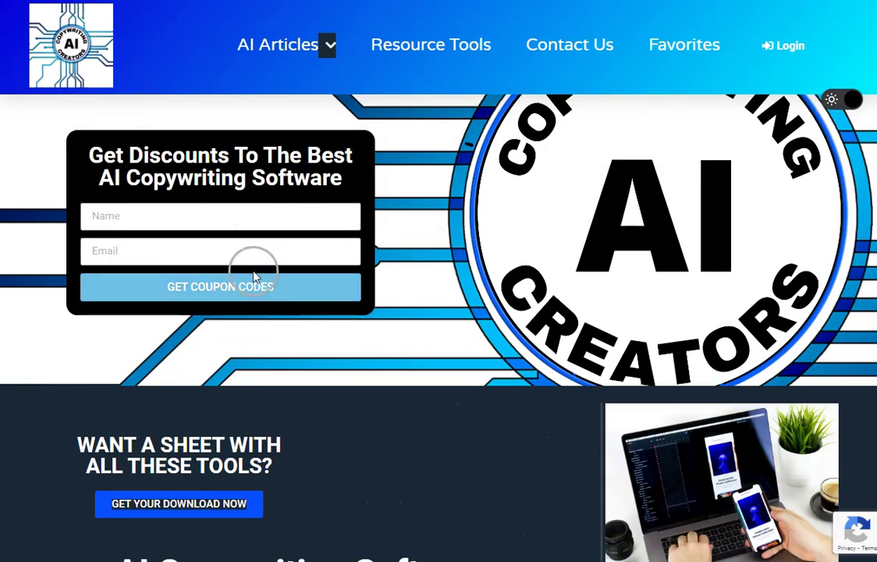
pyautogui.scroll(-4, 413, 480)
pyautogui.scroll(-3, 414, 480)
pyautogui.scroll(4, 225, 358)
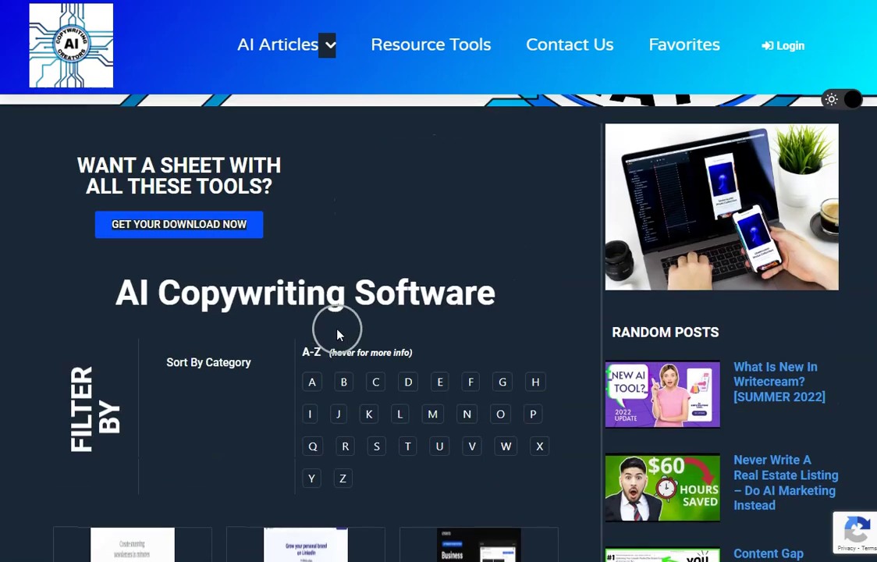
pyautogui.scroll(4, 274, 254)
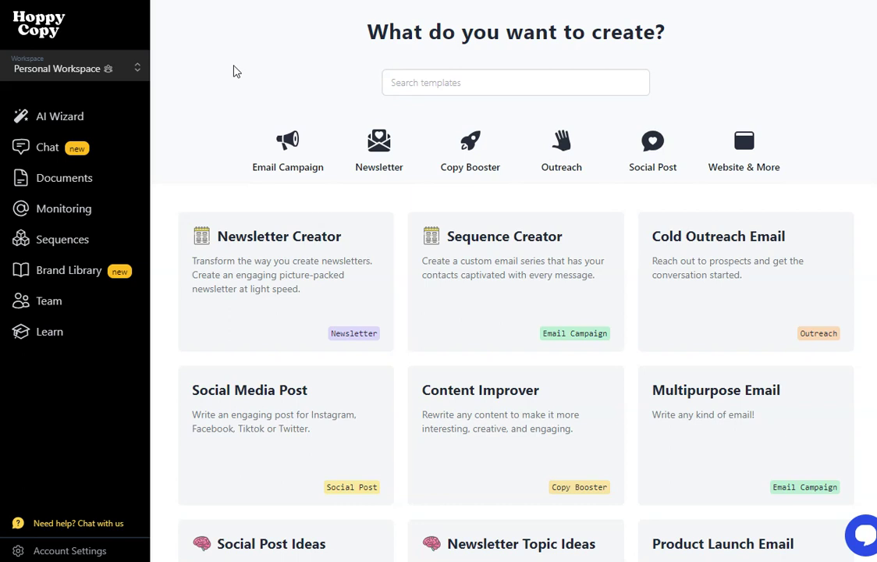
# Step: Filter the templates to the Newsletter category and open the Newsletter Creator template
pyautogui.moveTo(221, 25)
pyautogui.mouseDown()
pyautogui.moveTo(273, 4)
pyautogui.moveTo(264, 48)
pyautogui.mouseUp()
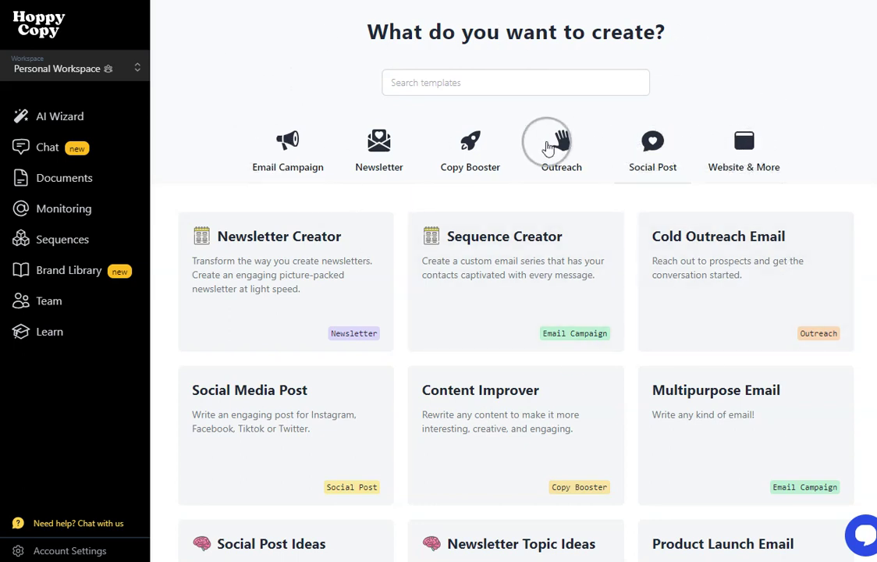
pyautogui.click(367, 154)
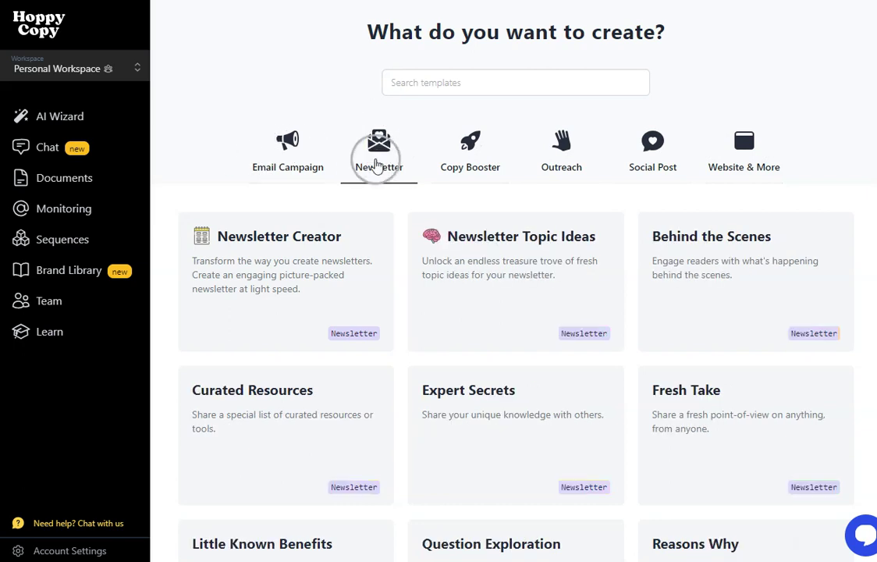
pyautogui.scroll(-5, 339, 261)
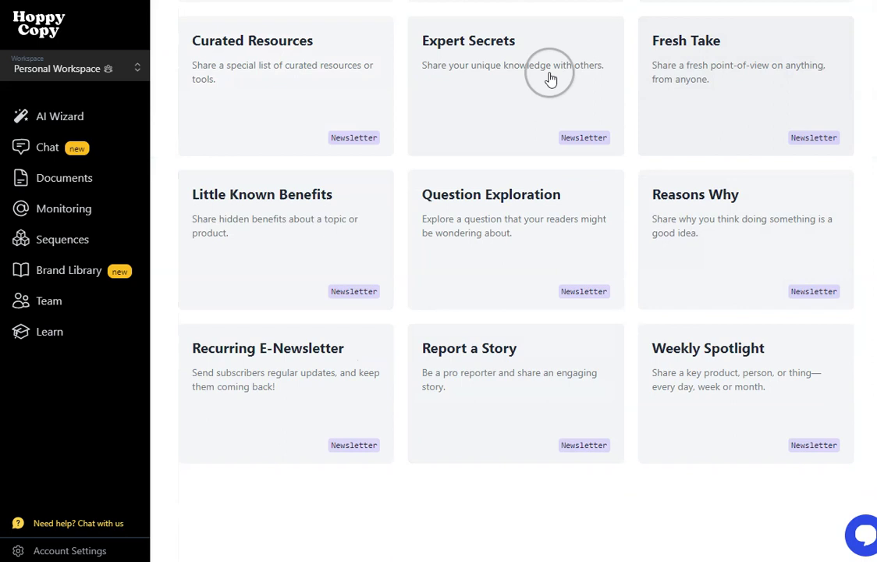
pyautogui.scroll(2, 523, 130)
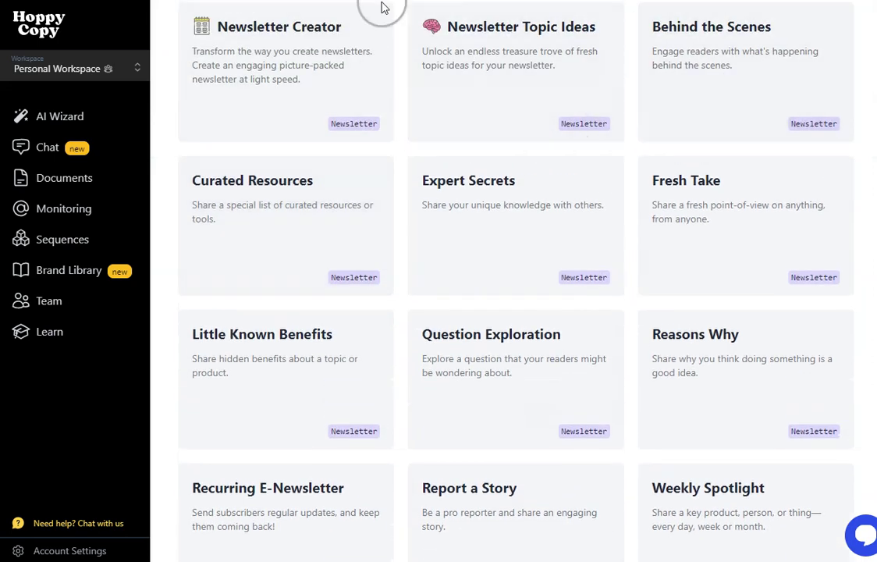
pyautogui.click(260, 61)
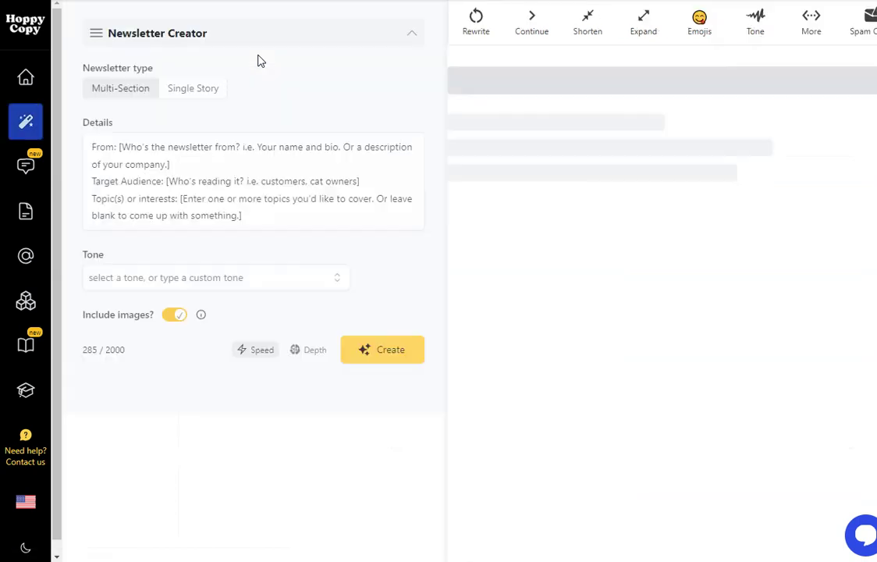
pyautogui.click(249, 118)
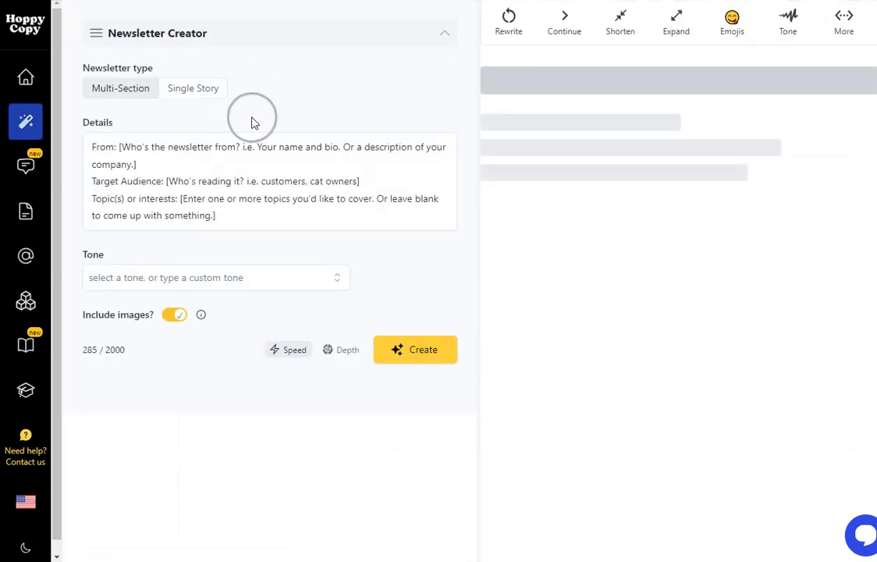
pyautogui.click(195, 119)
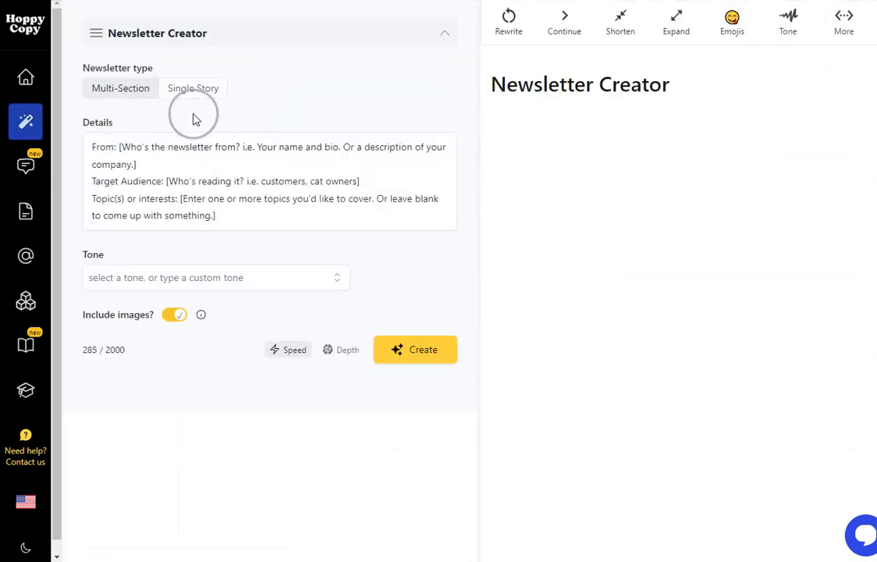
# Step: Fill in the Multi-Section newsletter details: from AI Copywriting Creators, for copywriters and businesses with a blog, about ChatGPT-written blog posts that pass AI detection
pyautogui.click(105, 93)
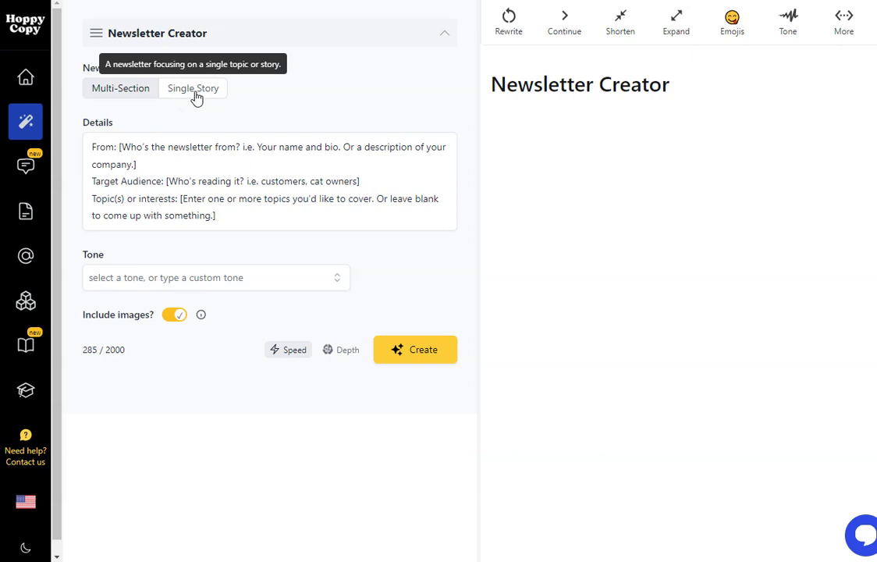
pyautogui.click(101, 147)
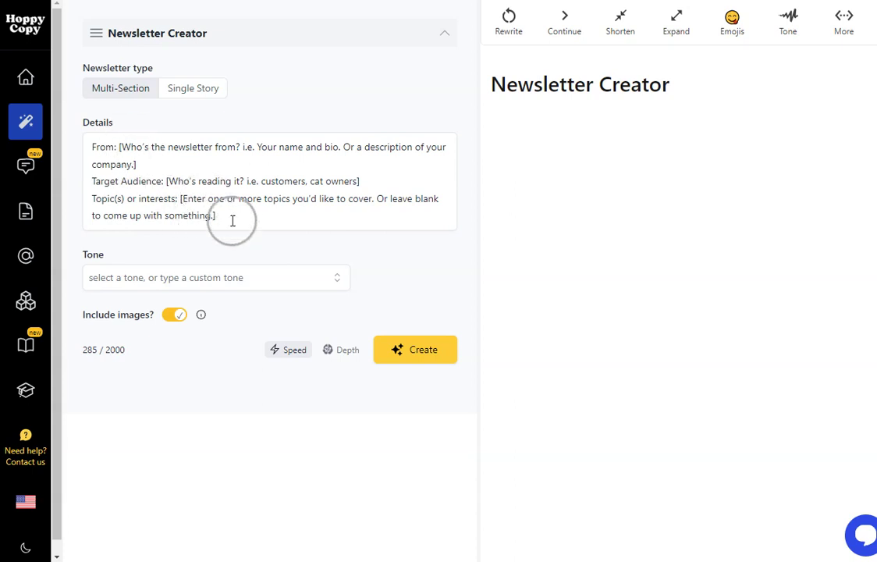
pyautogui.moveTo(233, 219); pyautogui.dragTo(84, 138)
pyautogui.write('From: AI Copywriting Creators is a business dedicated to helping copywriters use AI tools to save time and make more money Target Audience: copywriters and businesses with a blog Topic(s) or interests: Using AI tools such as ChatGPT to write blog posts that pass AI detection and will therefore rank in Google')
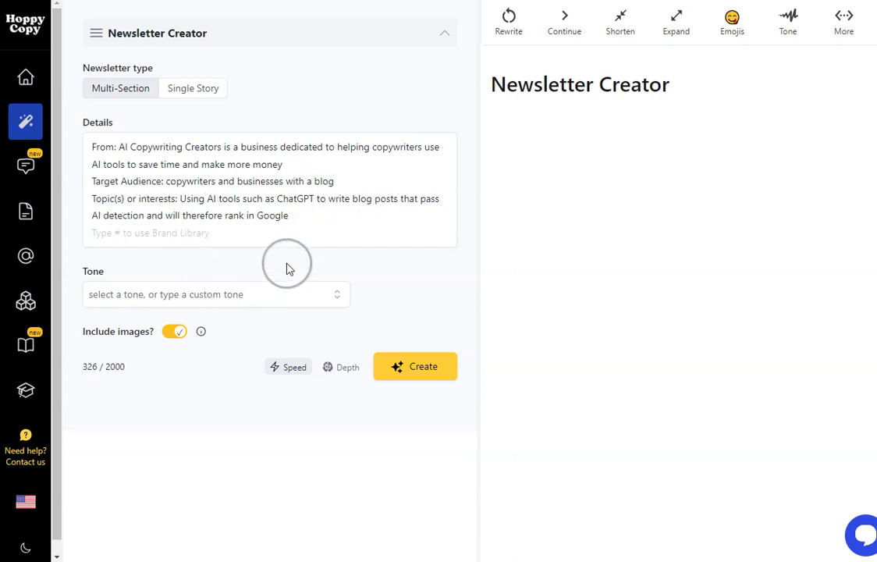
# Step: Set the tone to Casual and generate the newsletter outline with images included
pyautogui.click(230, 296)
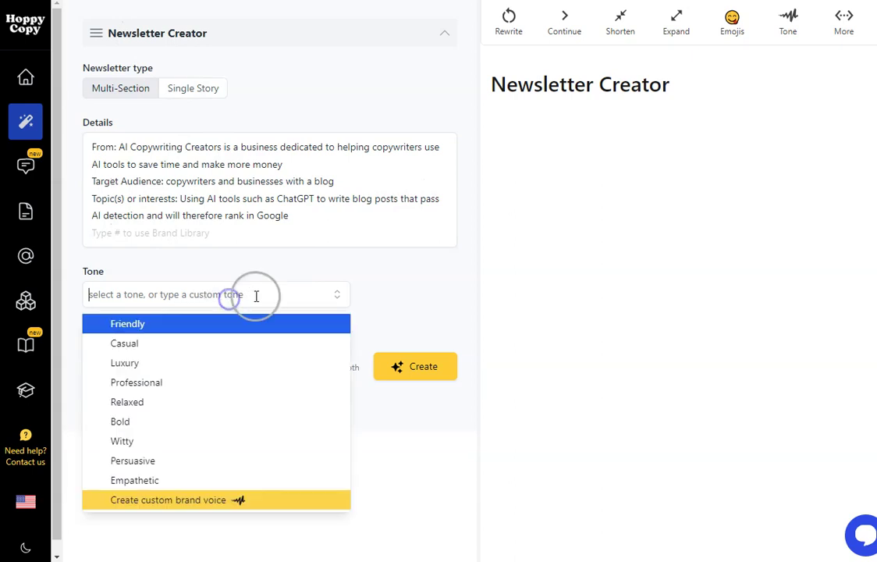
pyautogui.click(234, 506)
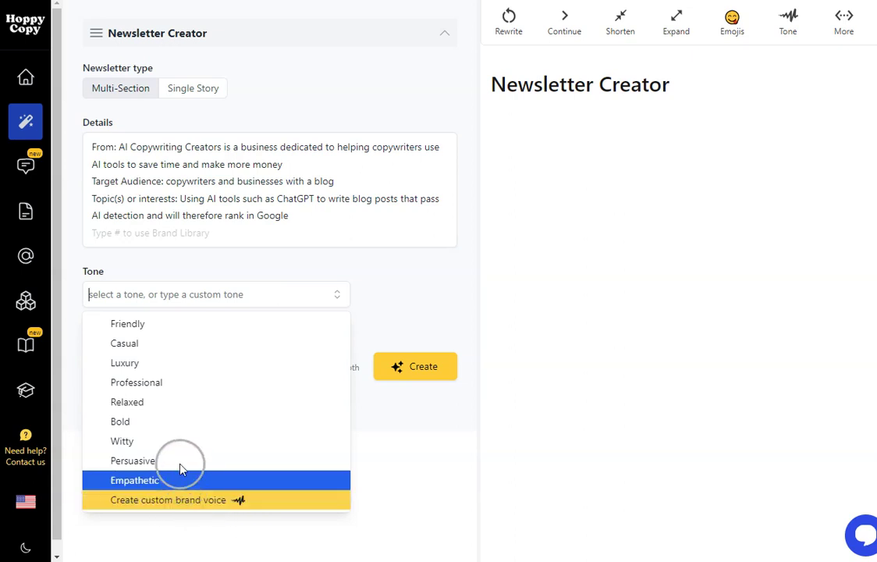
pyautogui.click(162, 345)
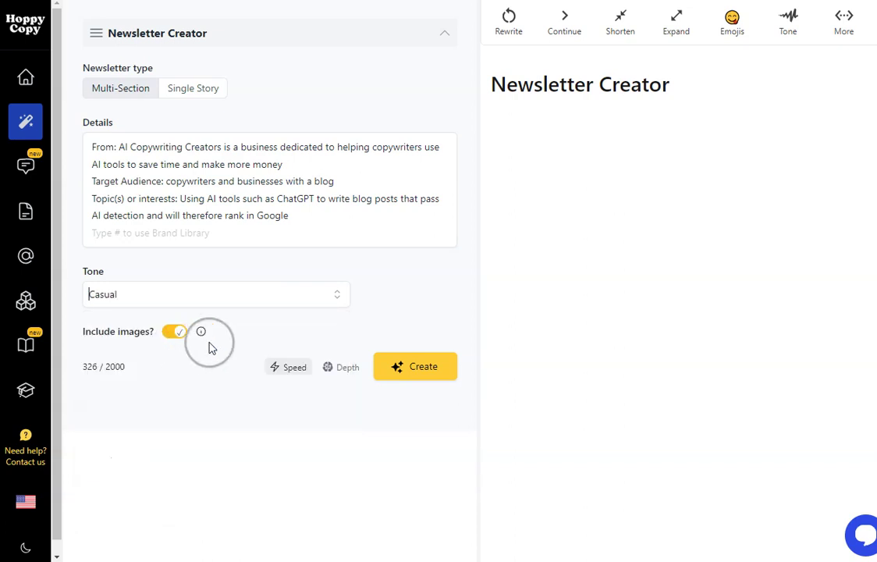
pyautogui.moveTo(201, 335)
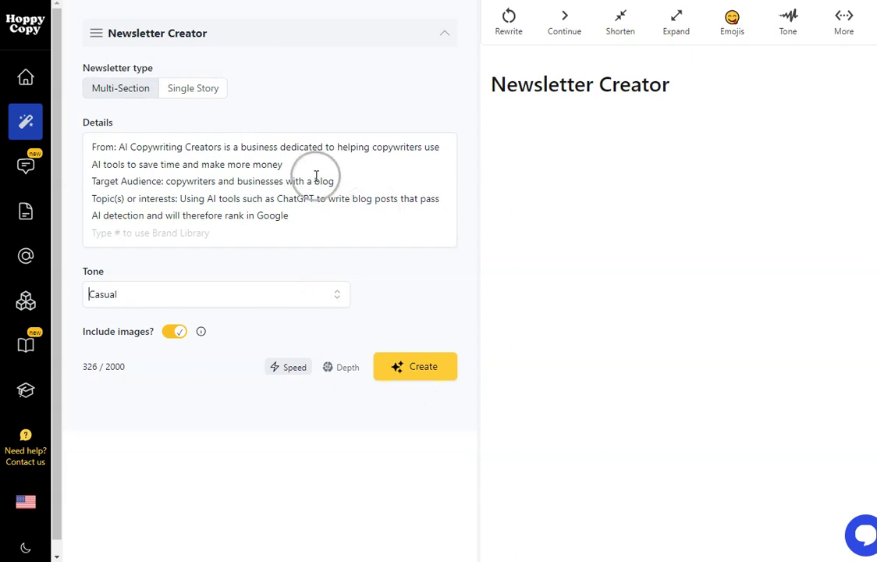
pyautogui.click(409, 377)
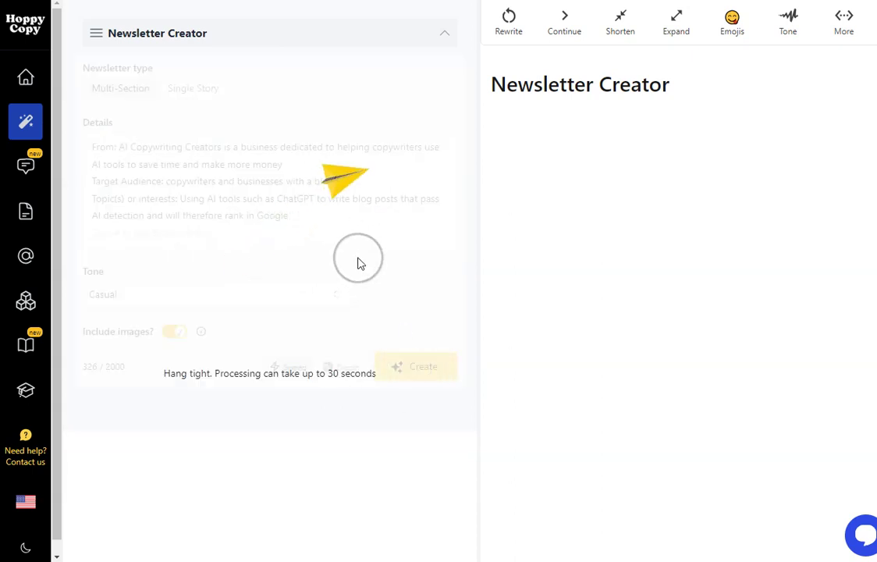
# Step: Review the generated newsletter outline, checking the heading and bullet points of each proposed section
pyautogui.scroll(-5, 266, 221)
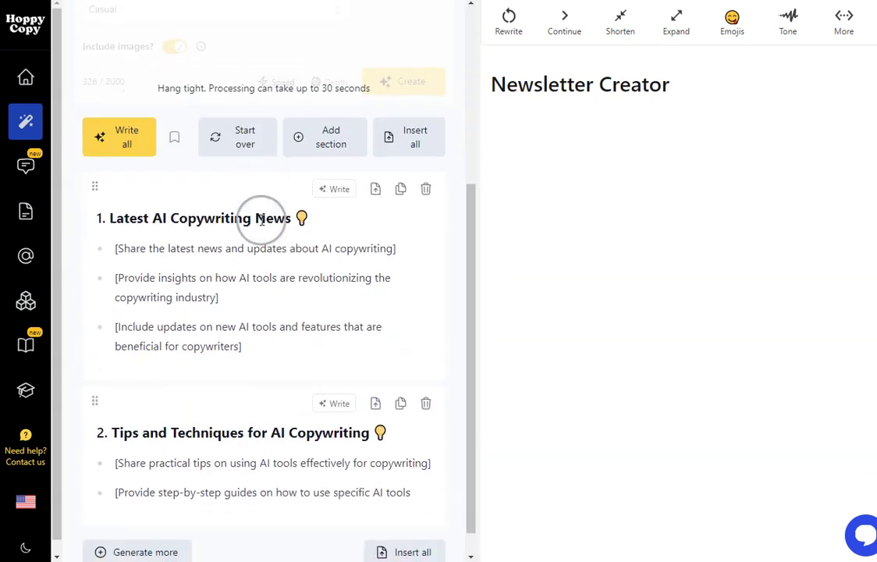
pyautogui.scroll(-8, 261, 225)
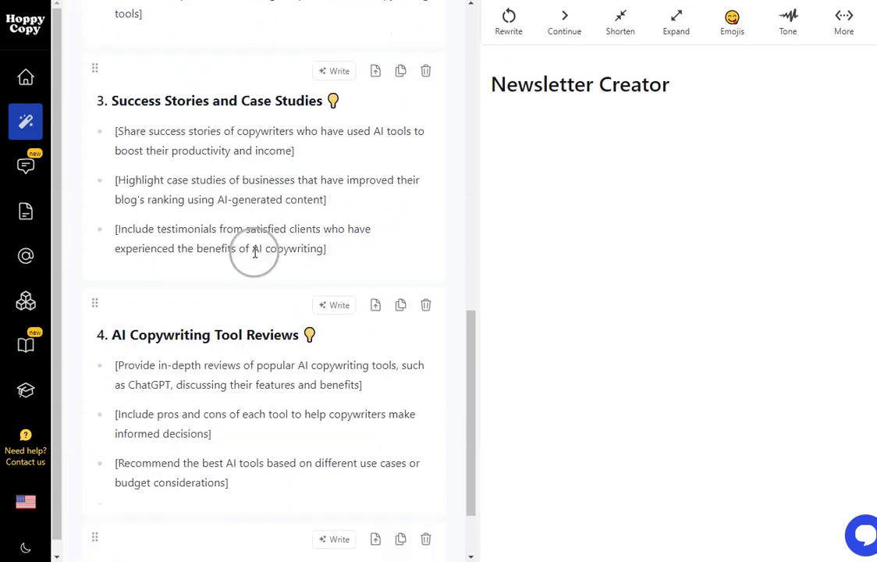
pyautogui.scroll(-7, 254, 251)
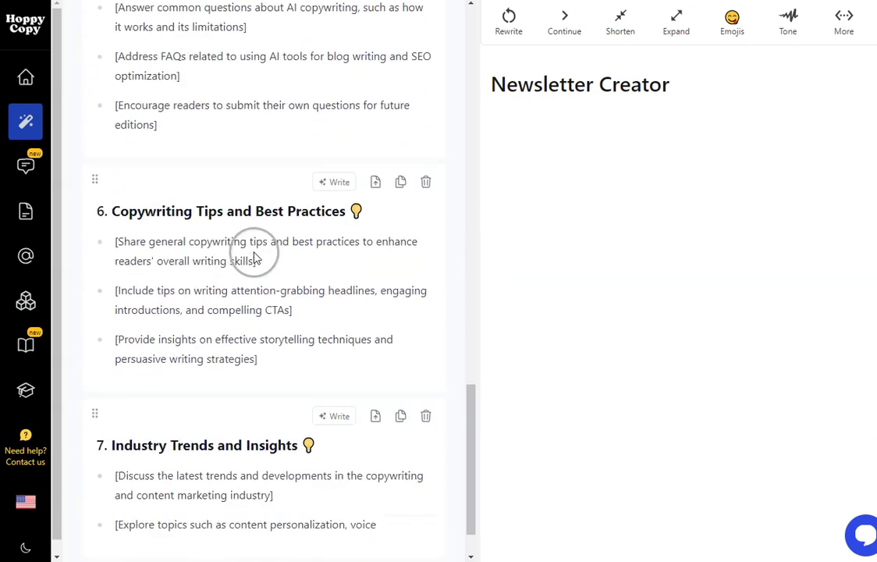
pyautogui.scroll(-7, 255, 258)
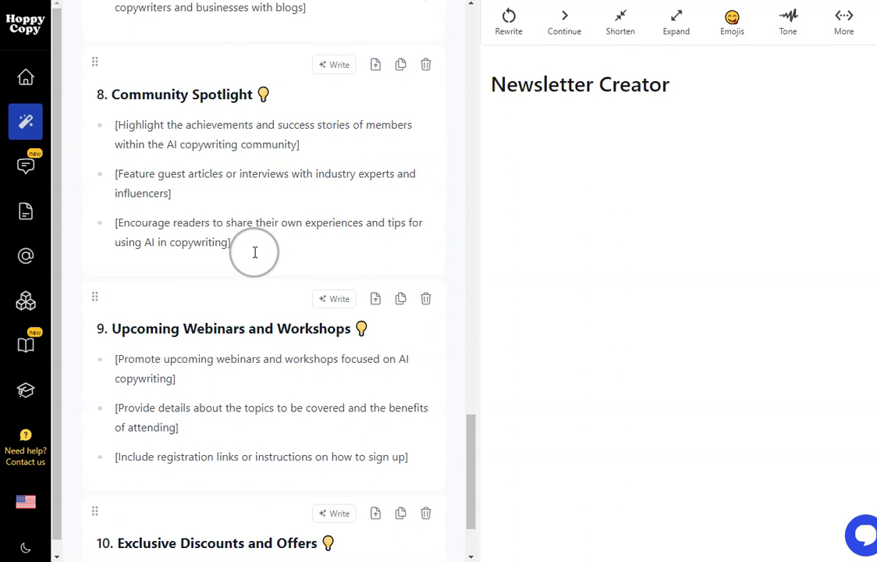
pyautogui.scroll(-2, 255, 258)
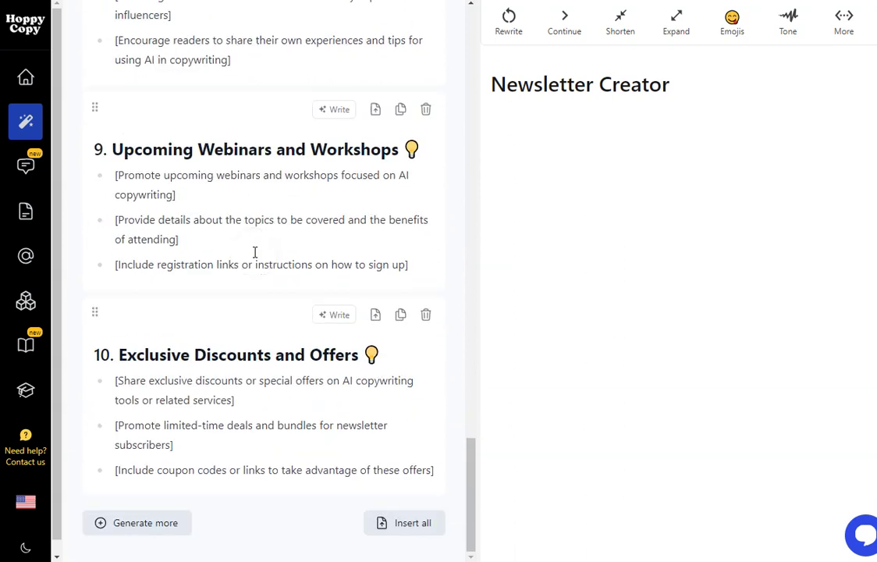
pyautogui.scroll(5, 186, 323)
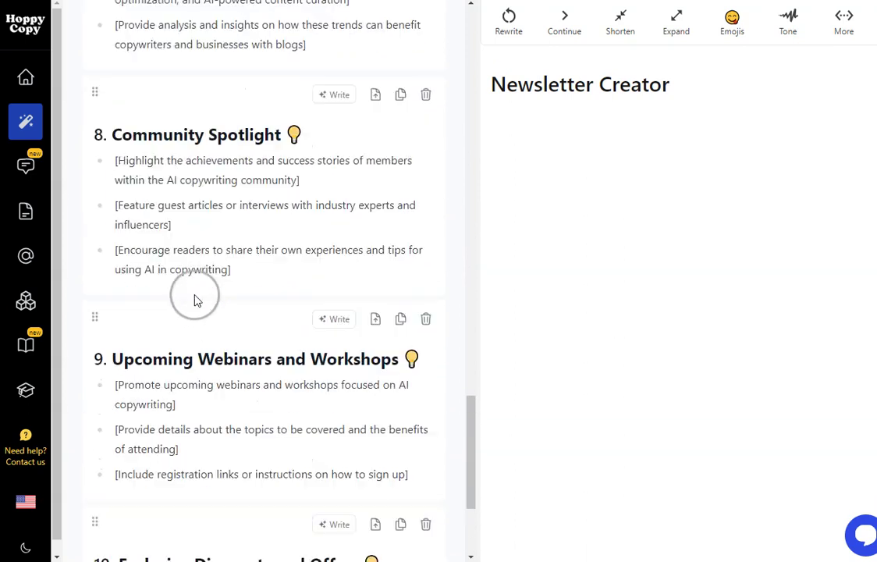
pyautogui.scroll(5, 209, 290)
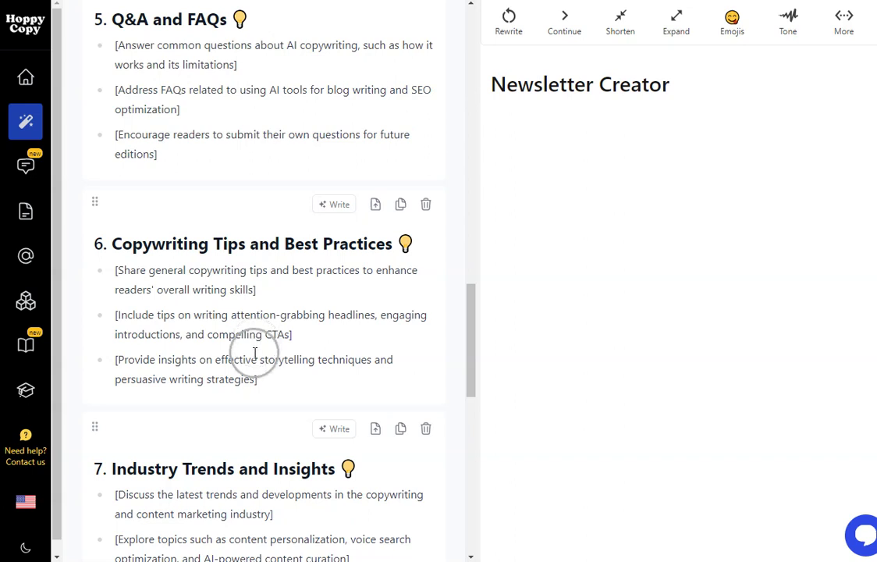
pyautogui.scroll(4, 255, 352)
pyautogui.scroll(4, 259, 346)
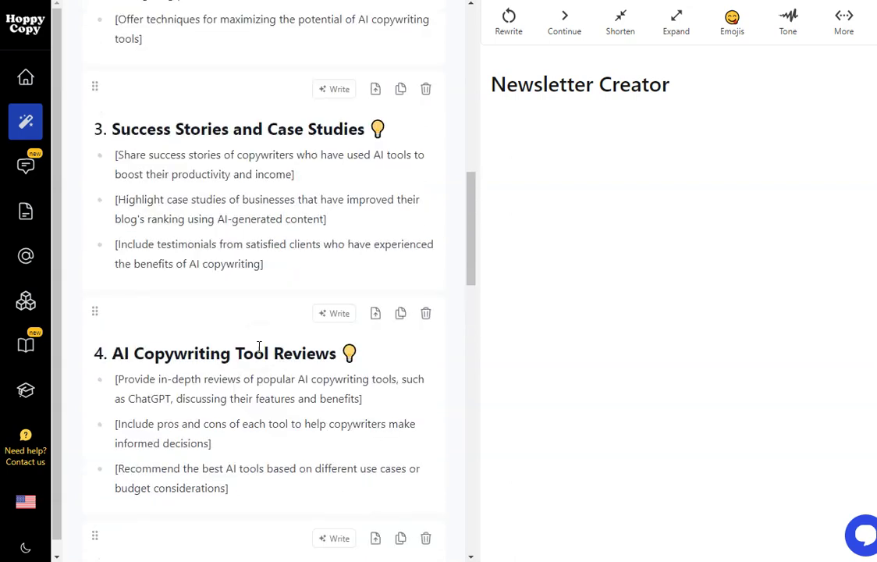
pyautogui.scroll(9, 259, 347)
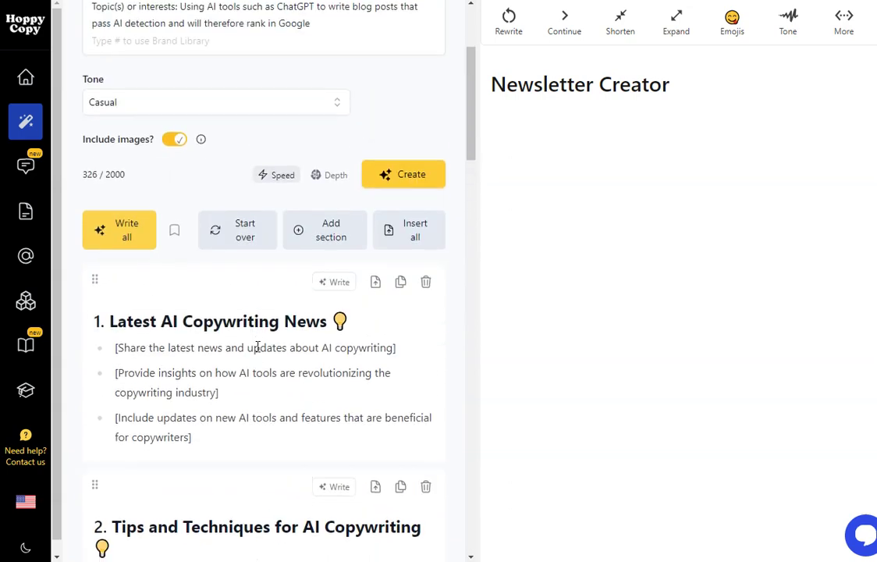
pyautogui.scroll(-2, 258, 346)
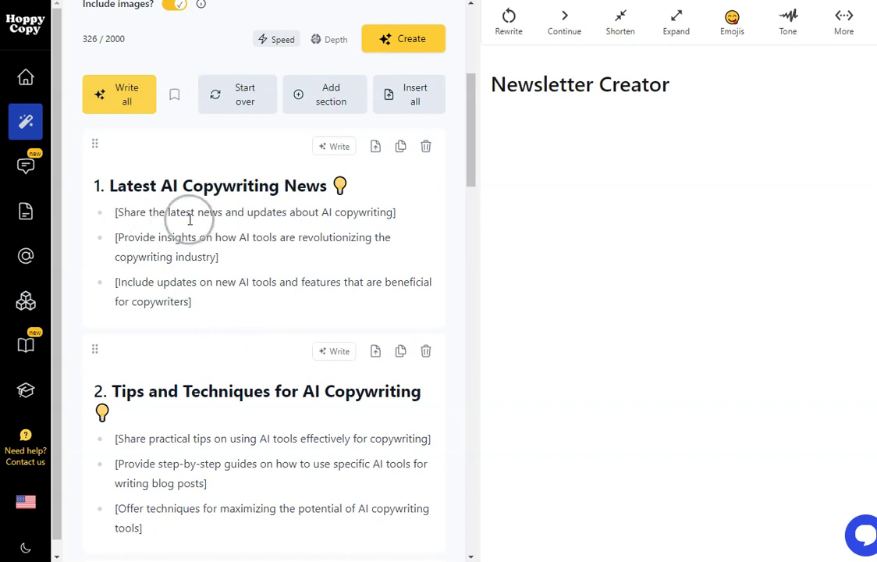
pyautogui.scroll(-5, 188, 254)
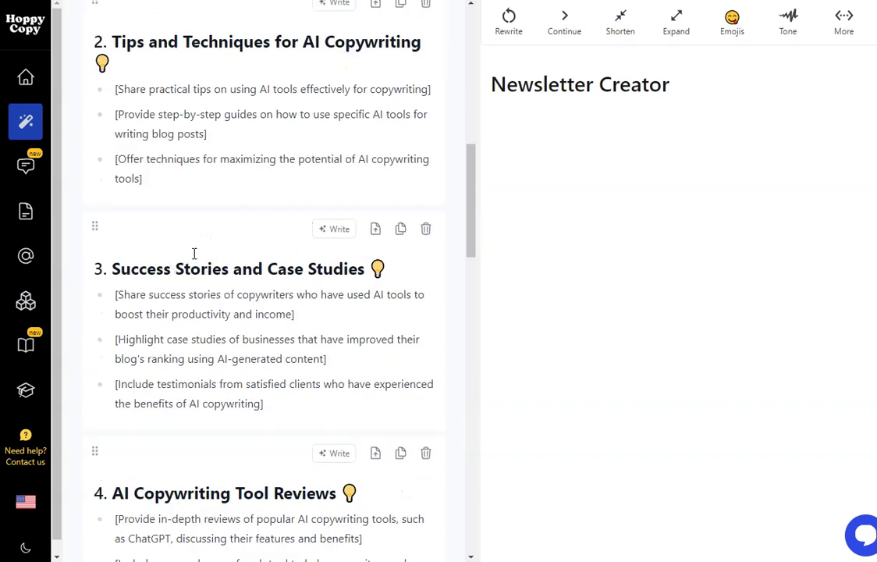
pyautogui.scroll(5, 206, 253)
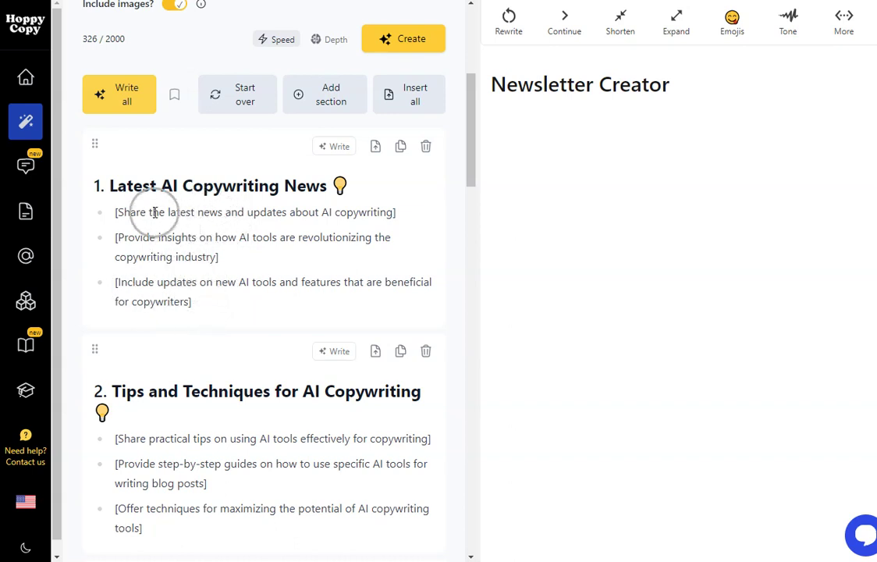
# Step: Examine the bullet points of the first section, Latest AI Copywriting News, marking the phrase about AI tools
pyautogui.click(203, 242)
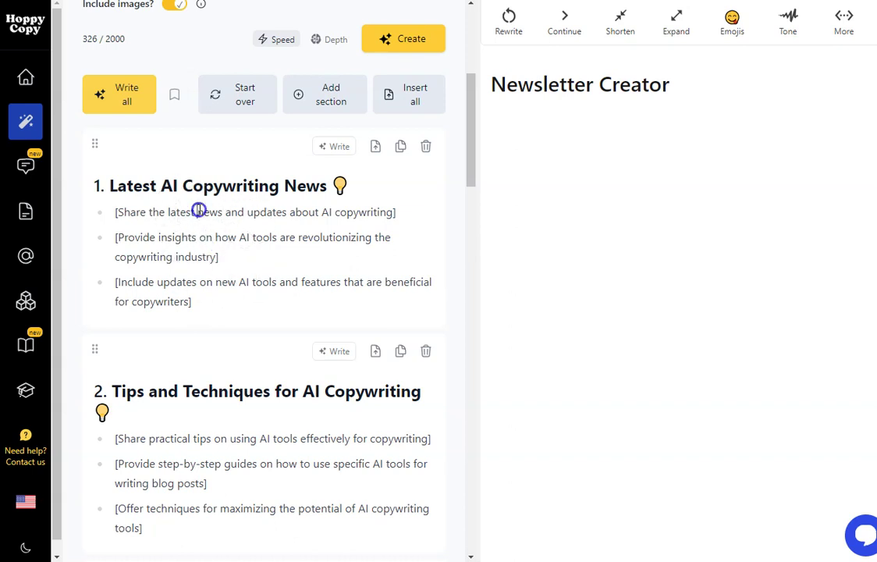
pyautogui.moveTo(288, 212); pyautogui.dragTo(343, 212)
pyautogui.click(304, 251)
pyautogui.moveTo(239, 283); pyautogui.dragTo(299, 289)
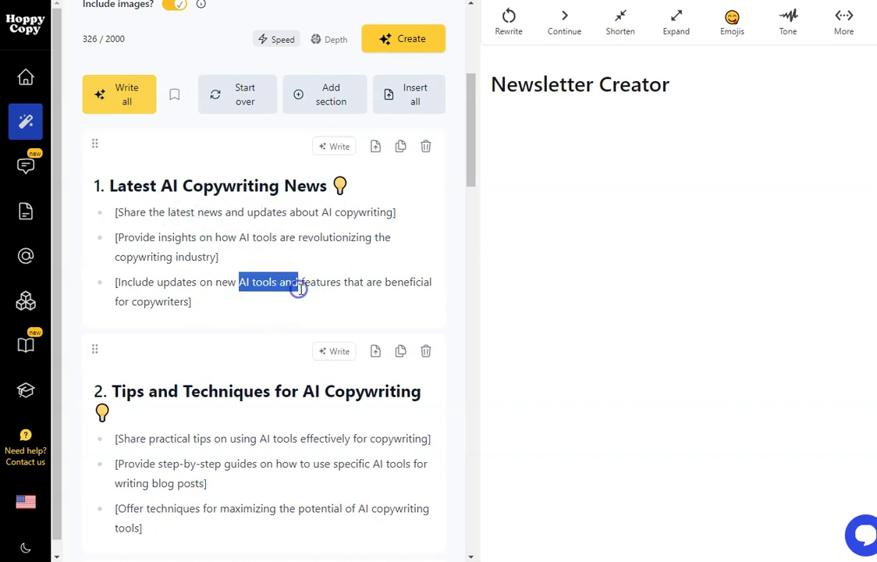
# Step: Review the remaining outline sections, from Tips and Techniques for AI Copywriting through Upcoming Webinars and Workshops
pyautogui.scroll(-4, 189, 280)
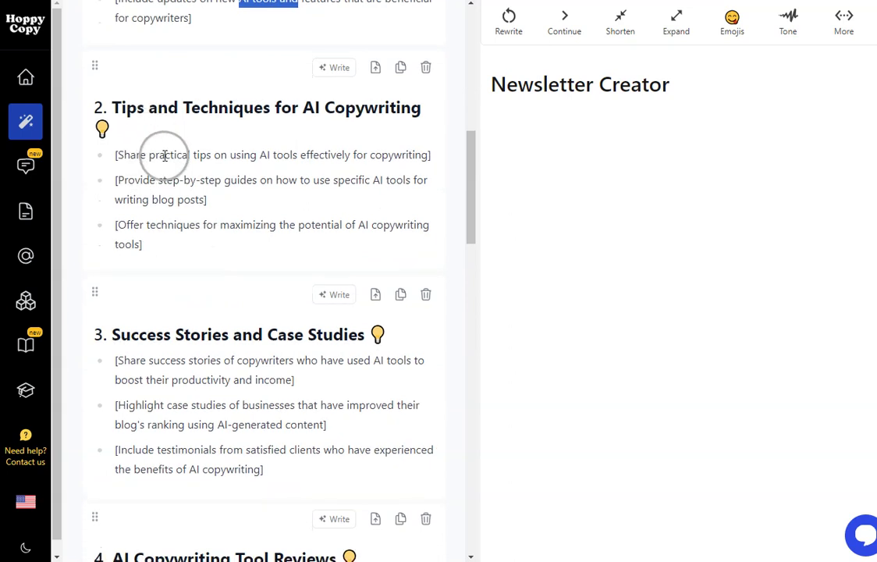
pyautogui.scroll(-4, 164, 154)
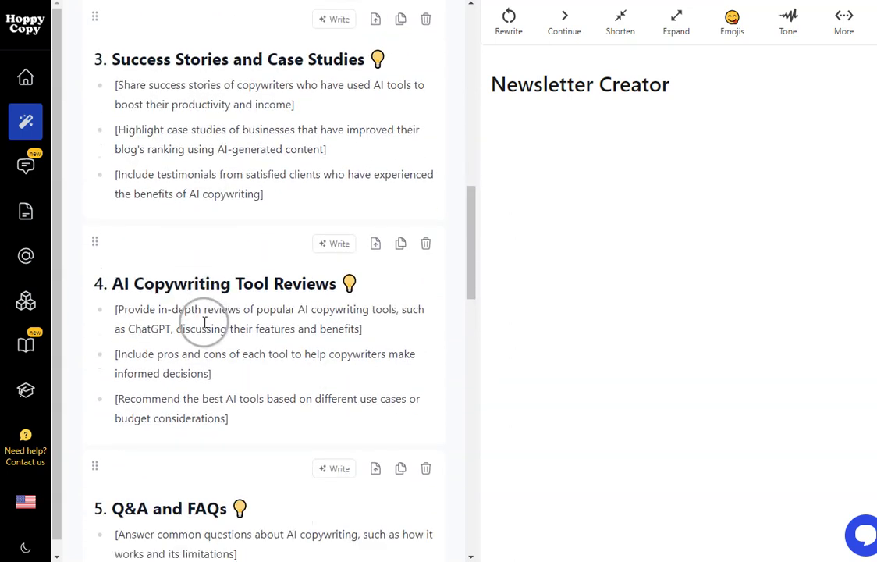
pyautogui.scroll(-3, 204, 322)
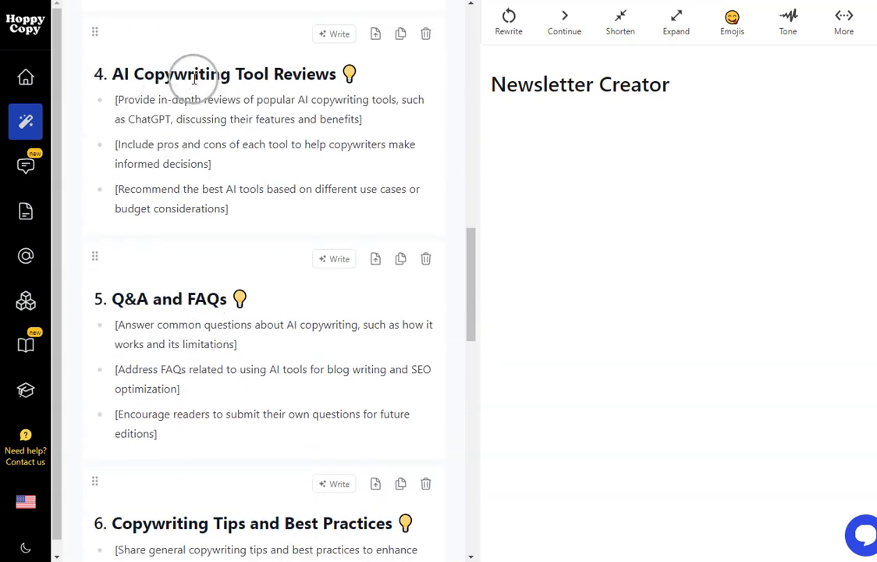
pyautogui.scroll(-2, 238, 358)
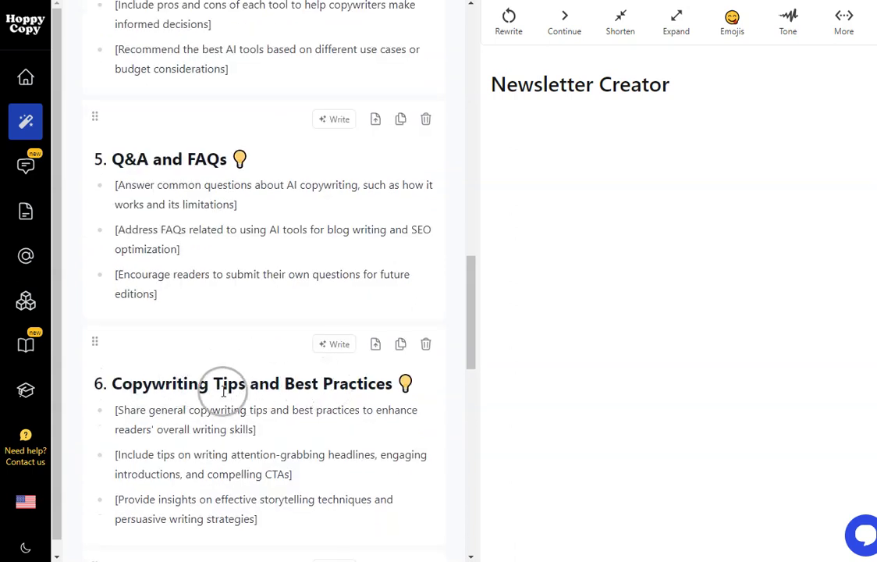
pyautogui.scroll(-2, 238, 198)
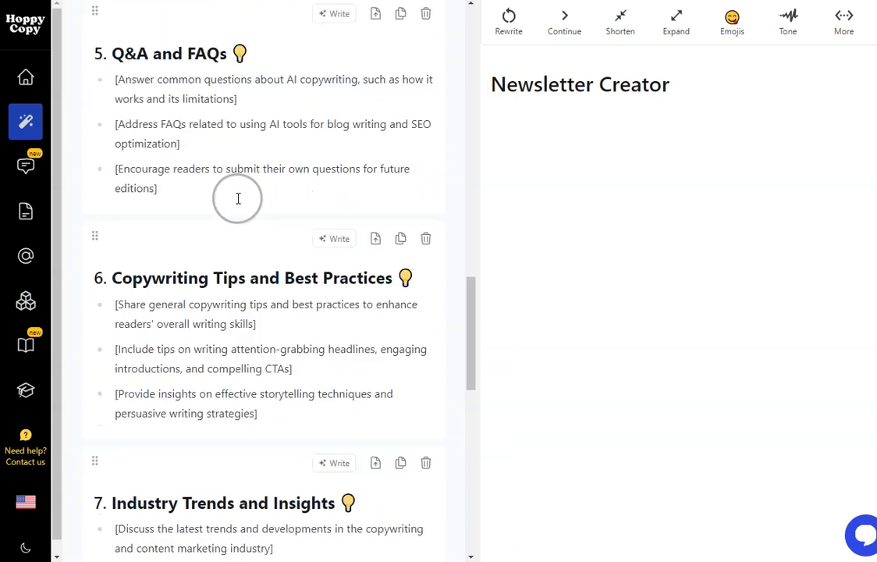
pyautogui.scroll(-3, 238, 198)
pyautogui.scroll(-2, 308, 343)
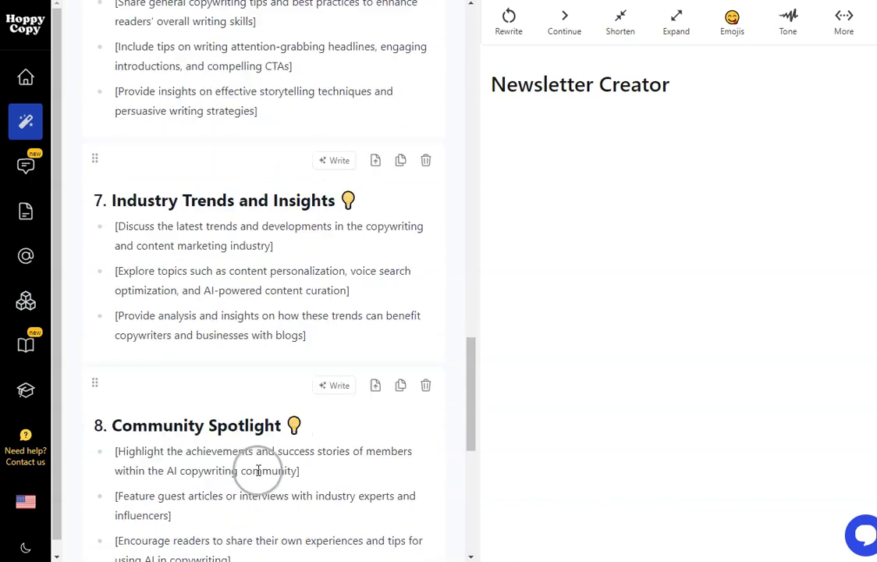
pyautogui.scroll(-3, 258, 471)
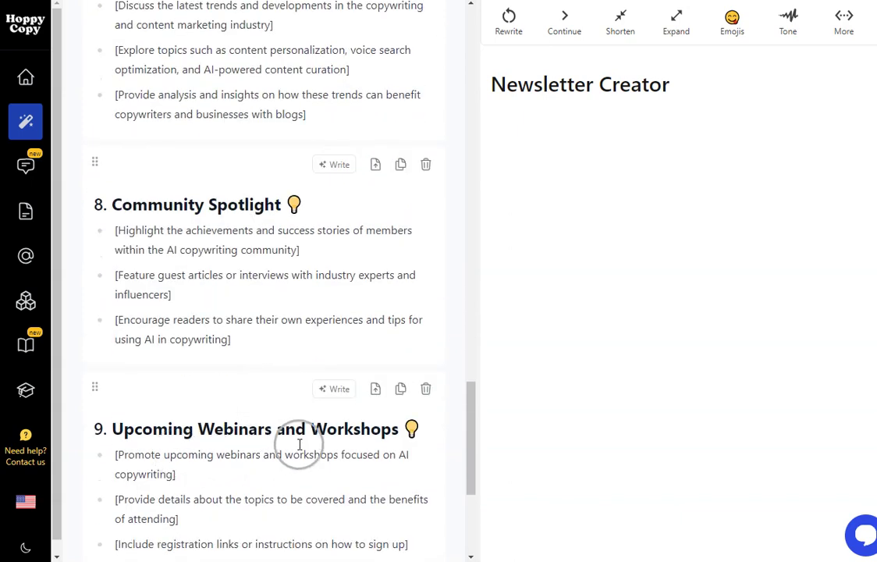
pyautogui.scroll(14, 300, 426)
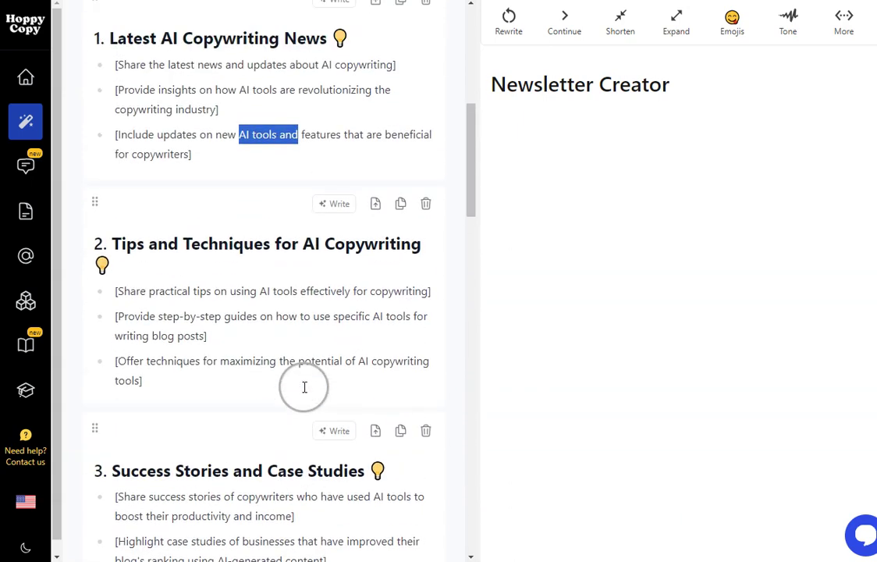
pyautogui.scroll(3, 304, 387)
pyautogui.scroll(-2, 327, 378)
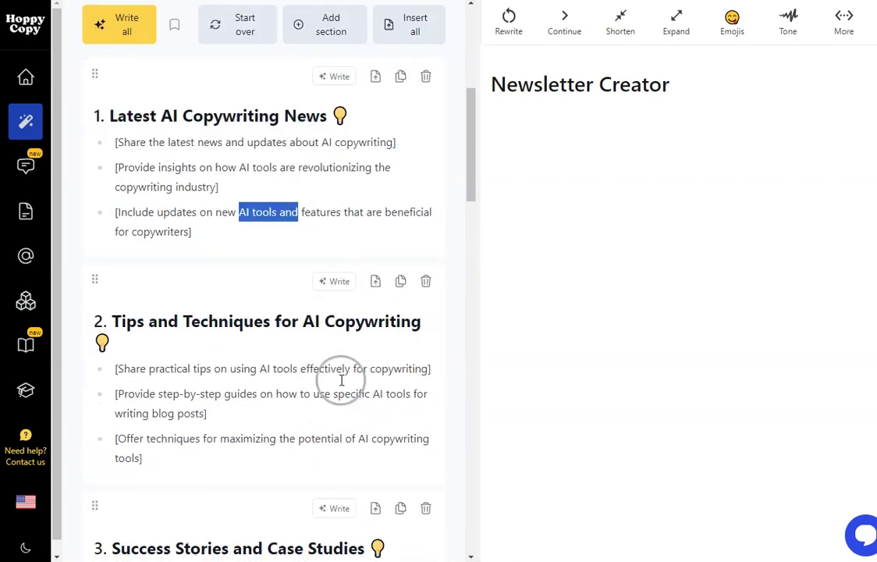
pyautogui.scroll(-3, 278, 423)
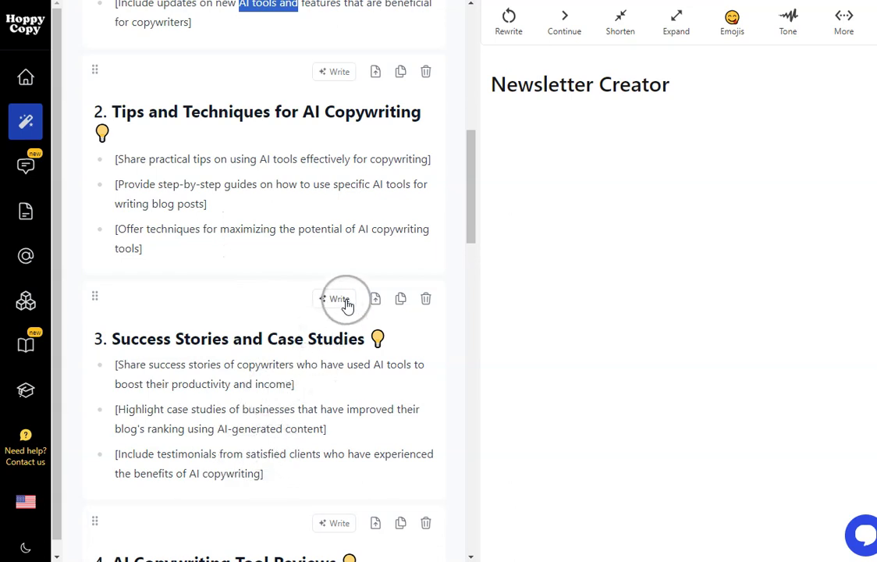
# Step: Generate the full newsletter copy for all sections of the outline at once
pyautogui.scroll(6, 326, 310)
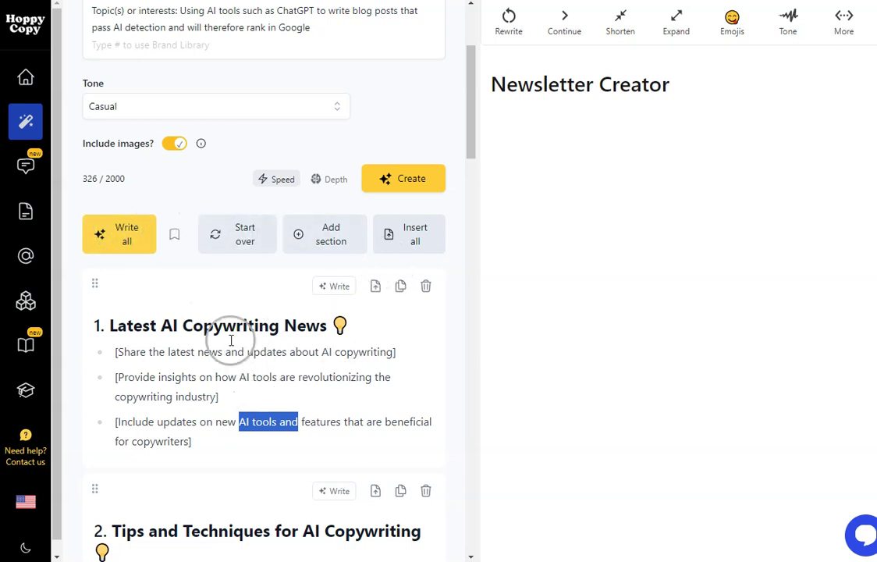
pyautogui.click(101, 297)
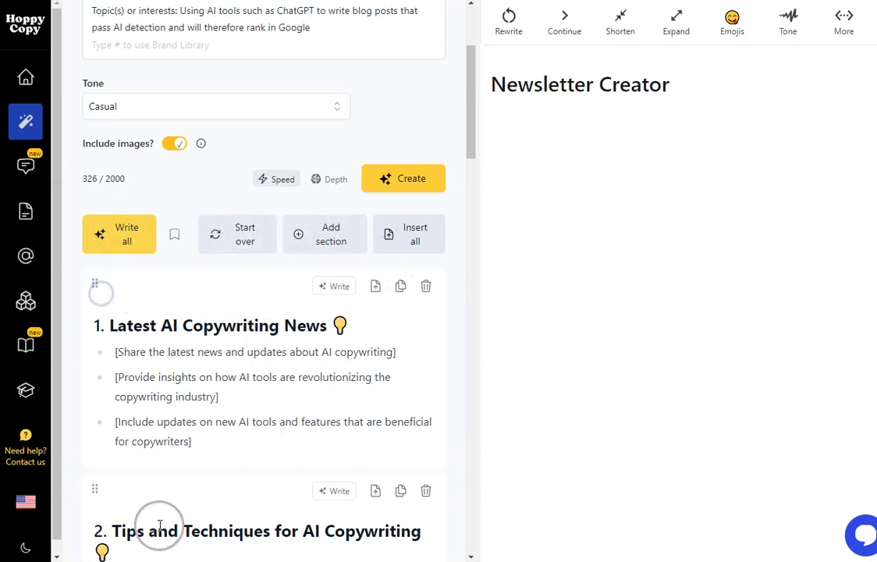
pyautogui.scroll(-5, 157, 529)
pyautogui.scroll(4, 265, 301)
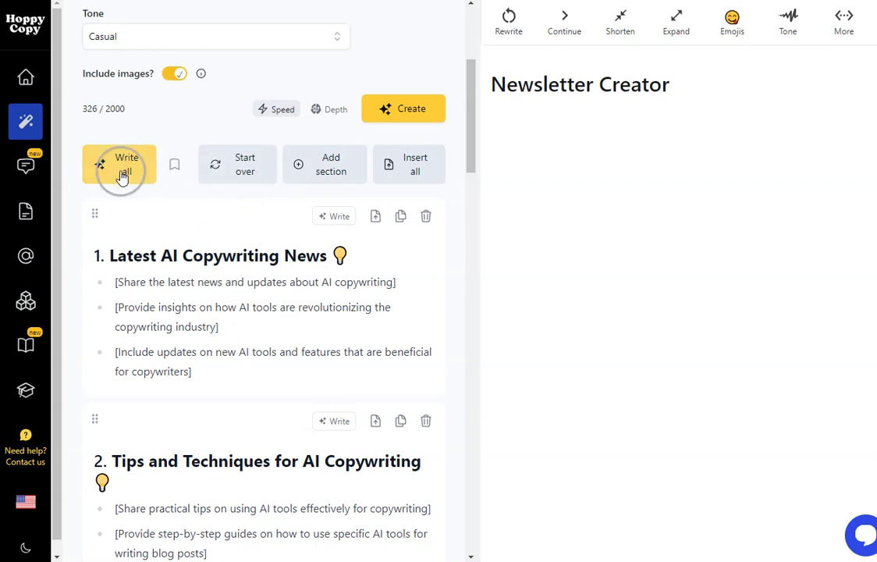
pyautogui.click(121, 168)
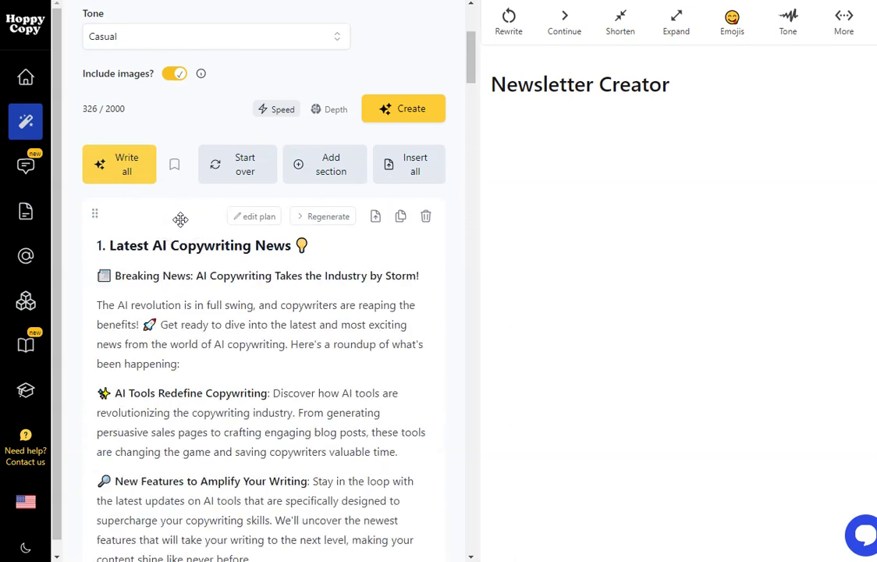
# Step: Examine the written copy and images in the Latest AI Copywriting News and Tips and Techniques sections
pyautogui.scroll(-10, 184, 234)
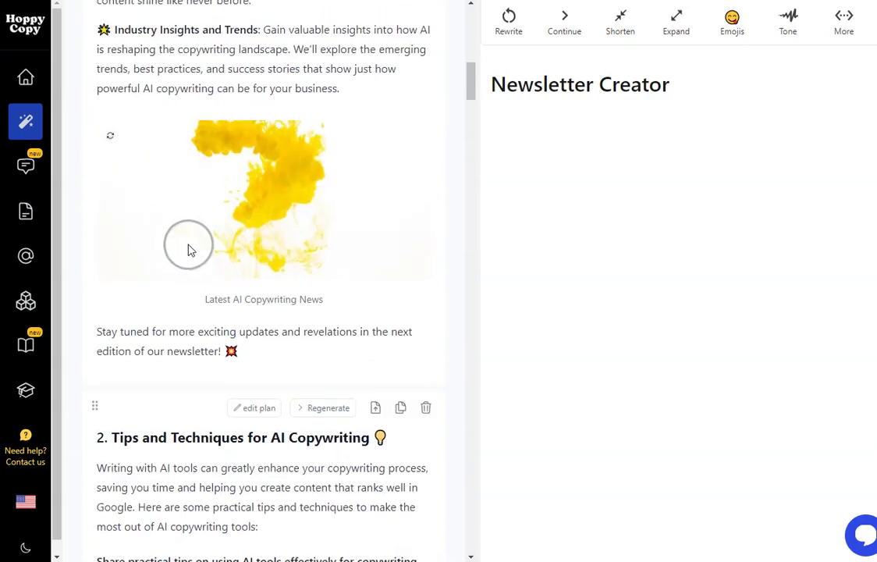
pyautogui.scroll(-3, 191, 244)
pyautogui.scroll(5, 195, 245)
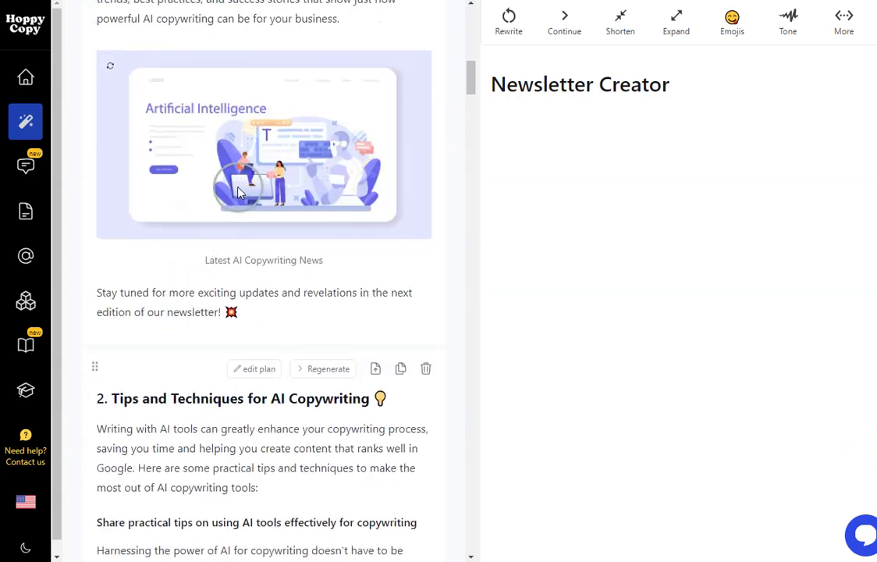
pyautogui.scroll(-5, 277, 152)
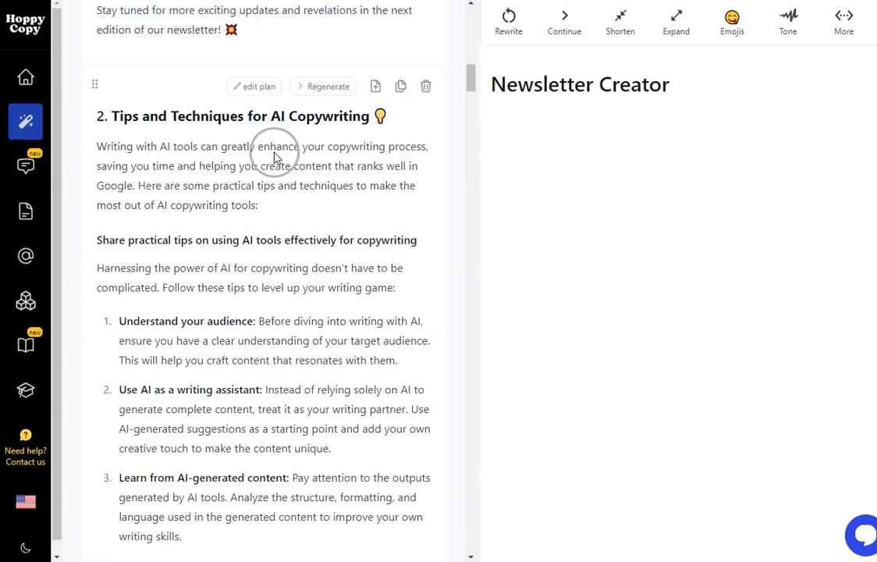
pyautogui.scroll(-9, 242, 187)
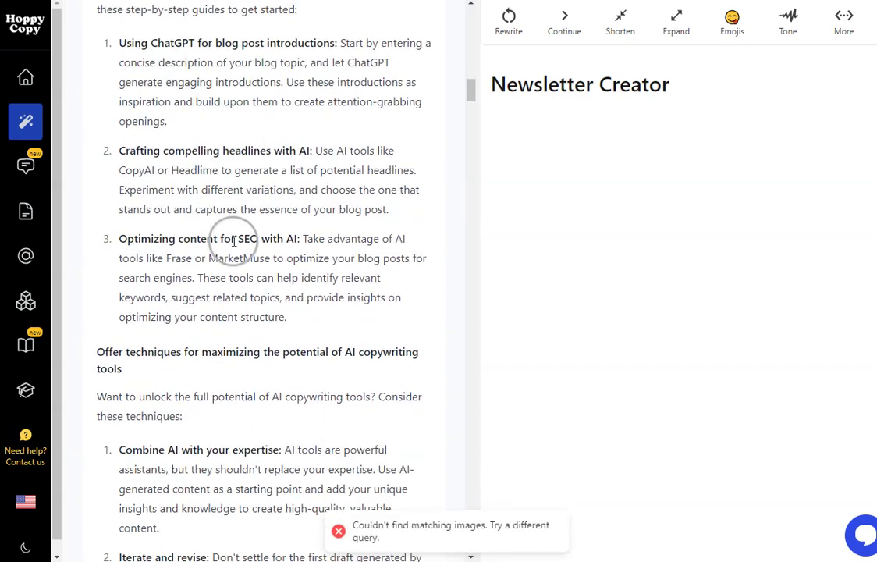
pyautogui.scroll(-8, 230, 234)
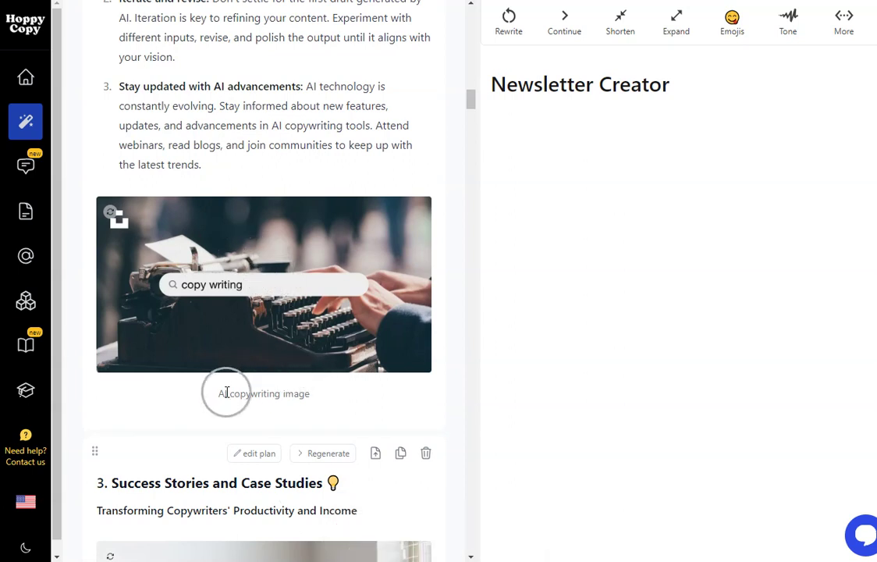
# Step: Cycle through several alternative pictures for the image ending the Tips and Techniques section
pyautogui.click(110, 213)
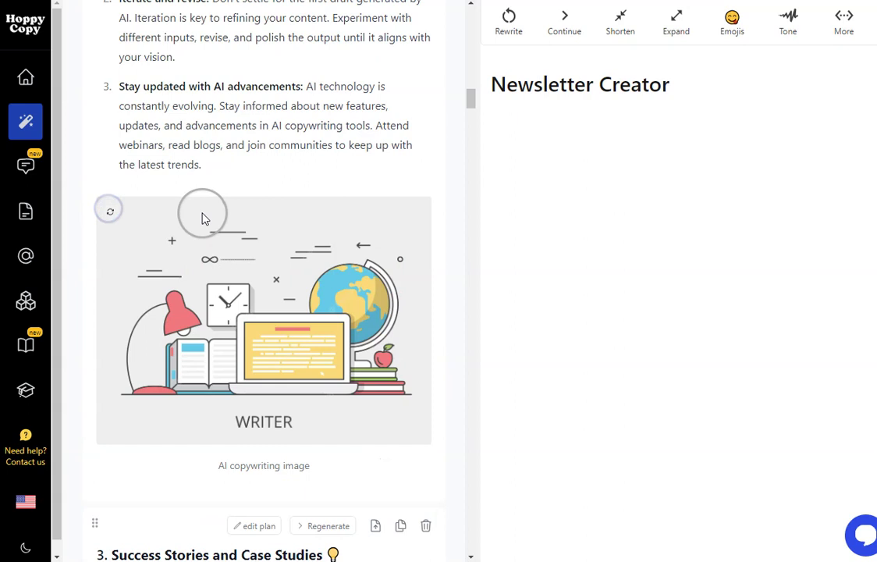
pyautogui.click(110, 212)
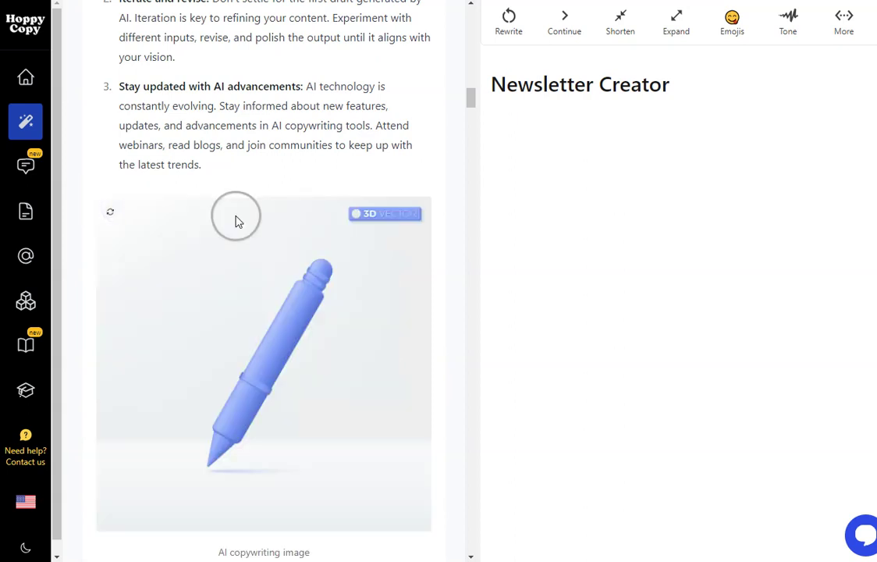
pyautogui.click(110, 215)
pyautogui.click(234, 215)
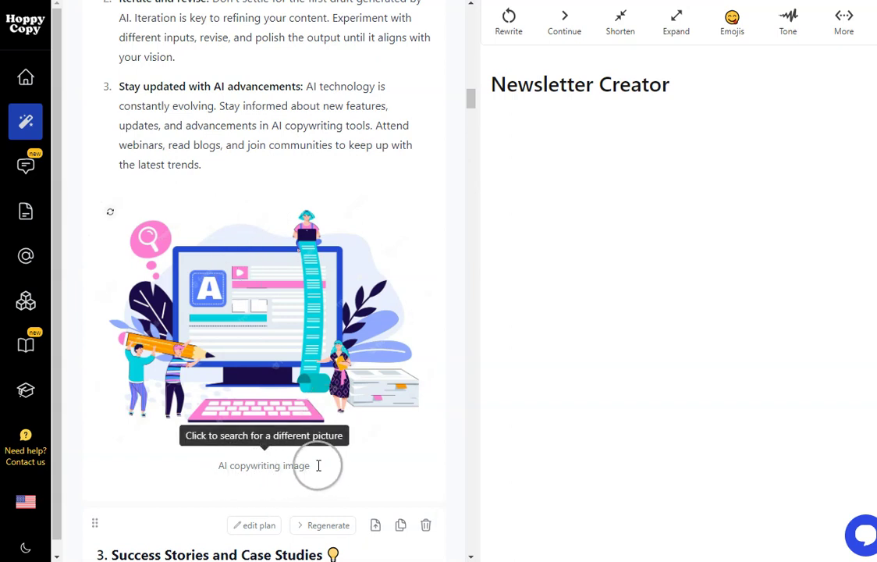
# Step: Change that image's search phrase to "person working at a desk" and refresh the picture until a photo of someone at a computer is used
pyautogui.moveTo(319, 466); pyautogui.dragTo(213, 464)
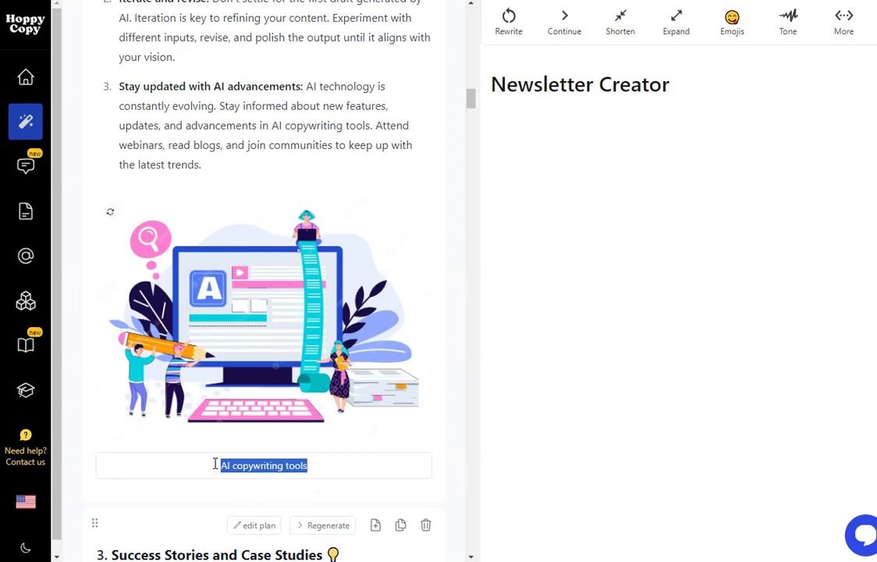
pyautogui.write('person working at a desk')
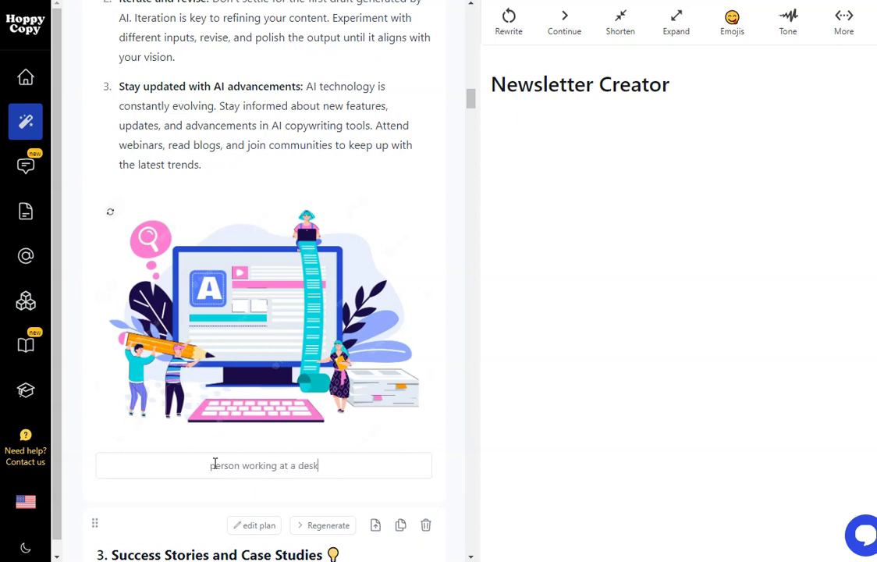
pyautogui.click(110, 211)
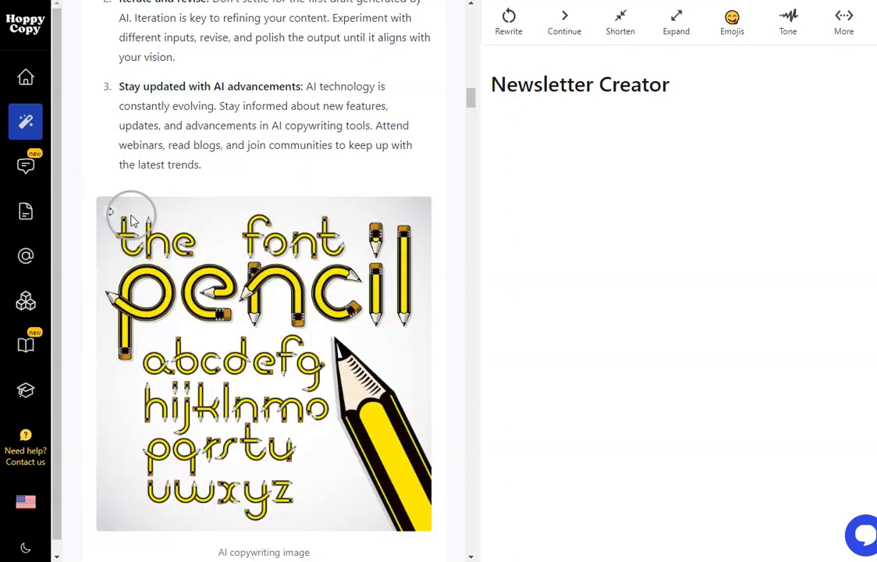
pyautogui.click(110, 212)
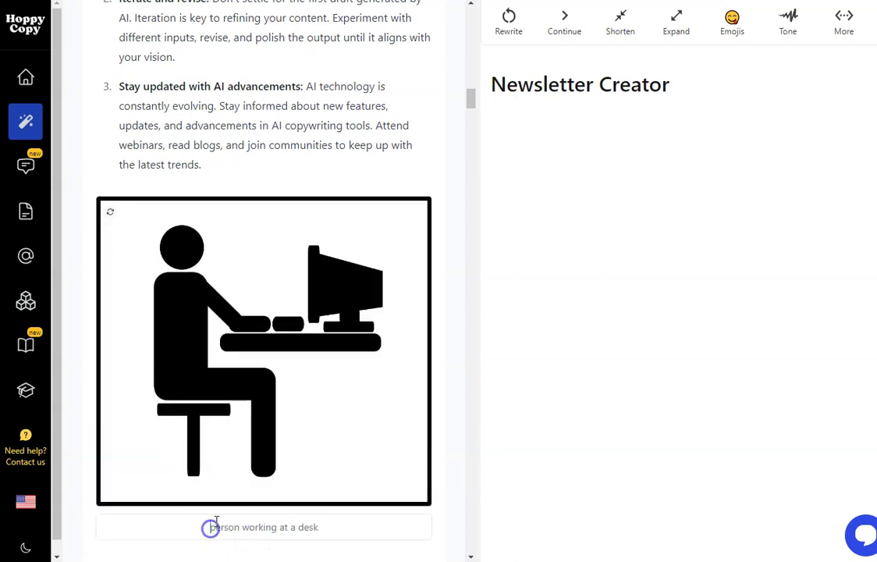
pyautogui.click(203, 488)
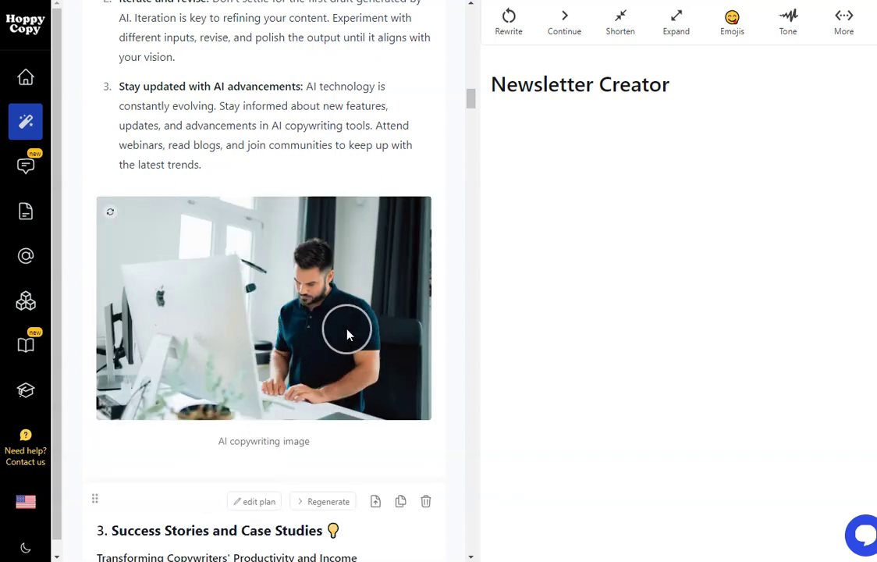
# Step: Examine the written copy and images in the Success Stories and Case Studies and AI Copywriting Tool Reviews sections
pyautogui.scroll(-8, 290, 288)
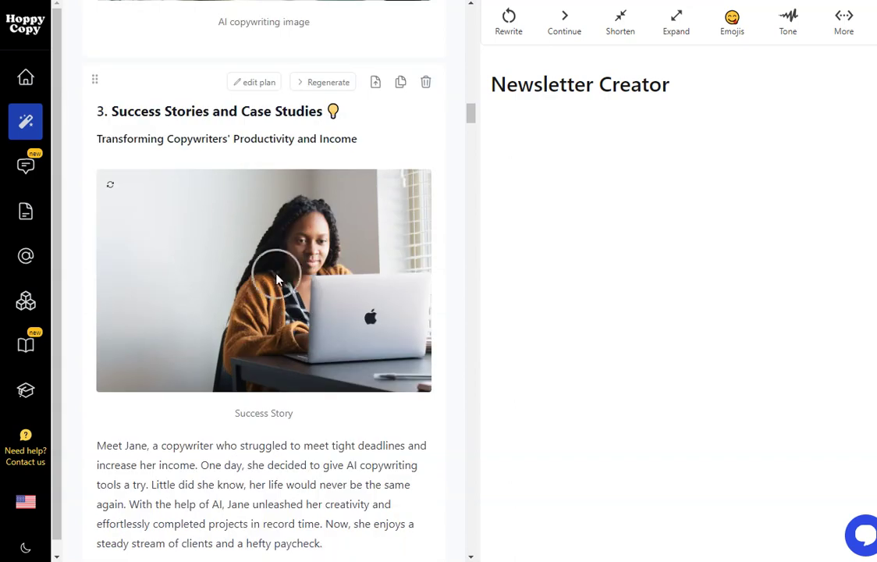
pyautogui.scroll(-3, 223, 234)
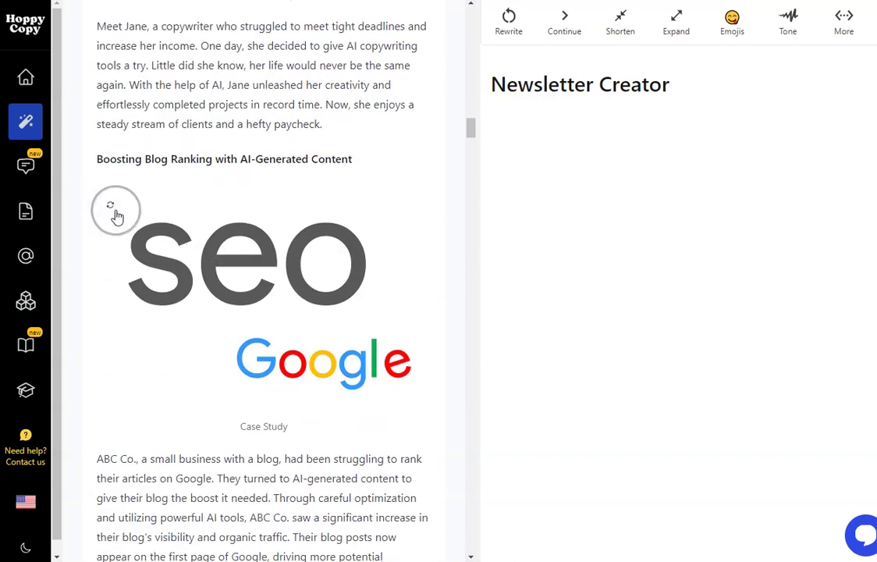
pyautogui.scroll(-4, 270, 337)
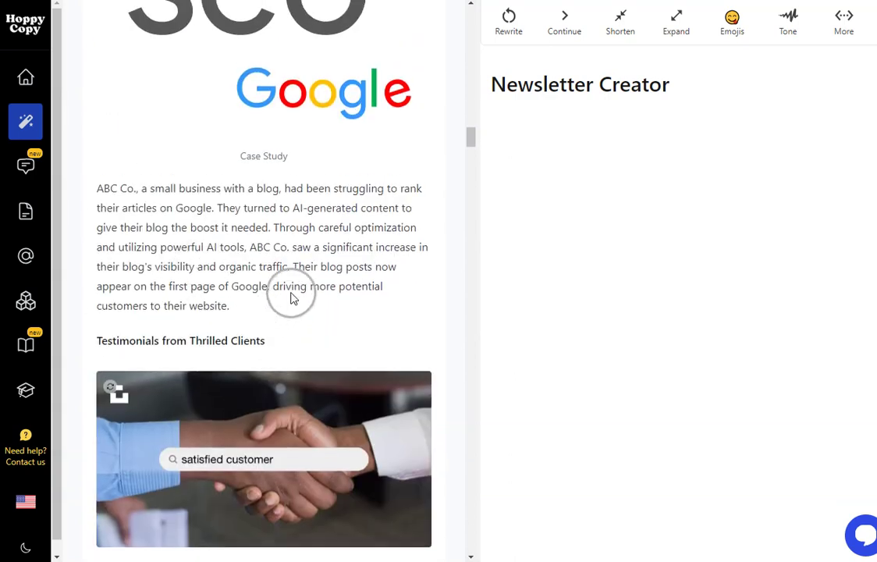
pyautogui.scroll(4, 234, 209)
pyautogui.scroll(-6, 304, 327)
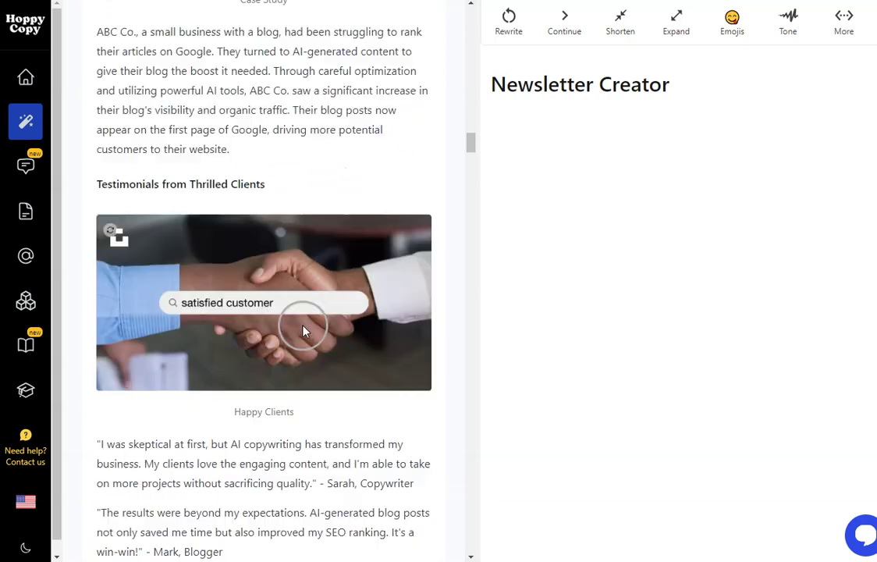
pyautogui.scroll(-5, 305, 331)
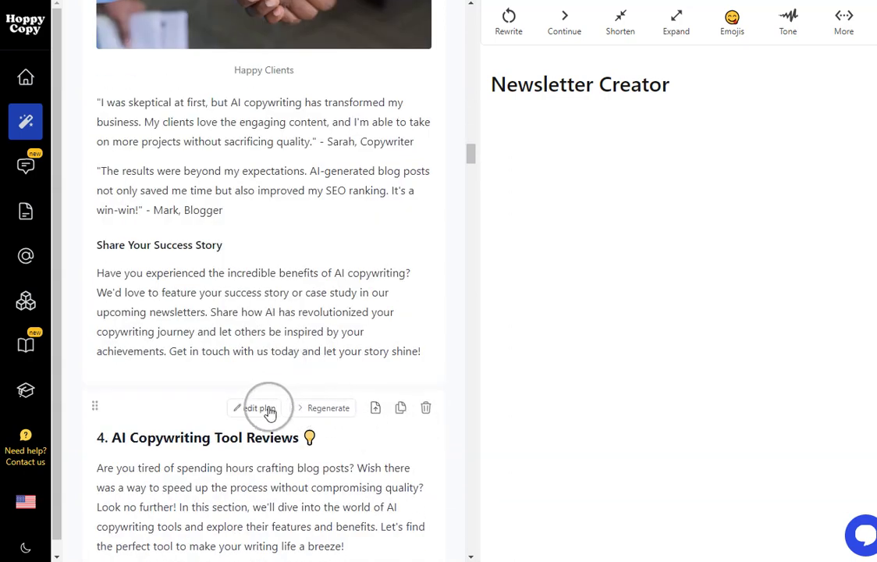
pyautogui.scroll(-4, 273, 414)
pyautogui.scroll(-4, 283, 253)
pyautogui.scroll(4, 421, 202)
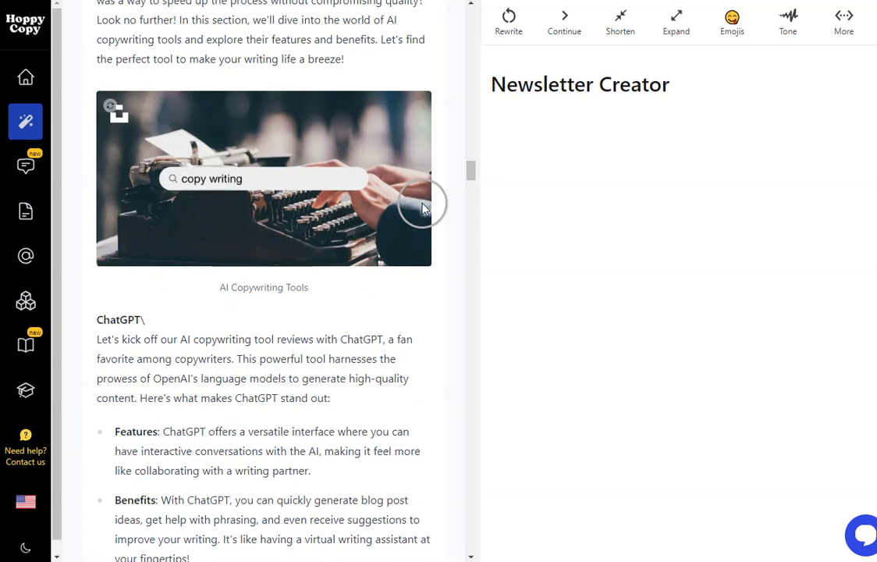
pyautogui.scroll(-12, 171, 352)
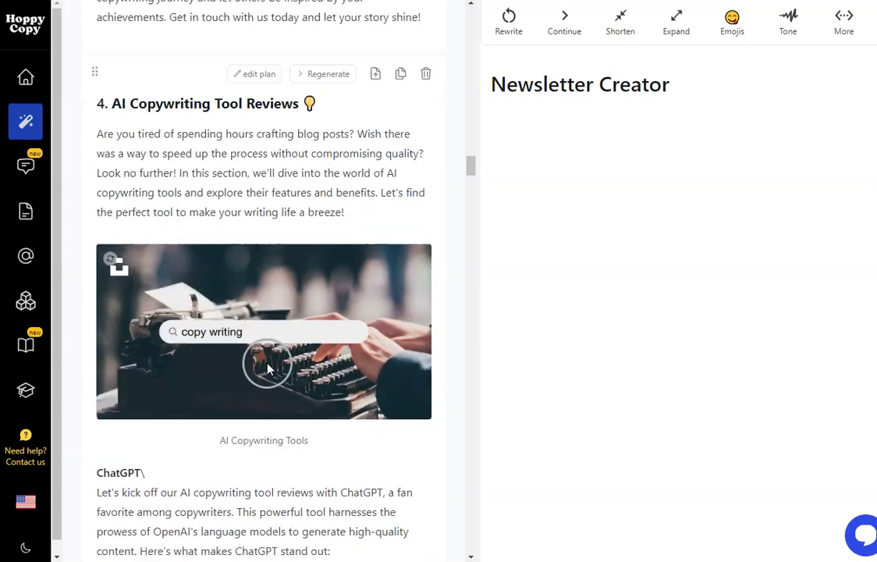
pyautogui.scroll(-10, 258, 364)
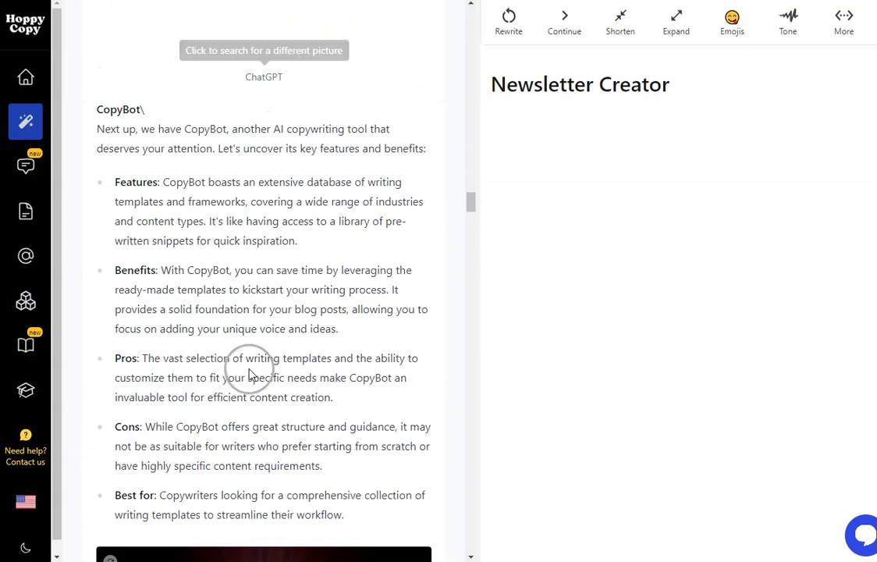
pyautogui.scroll(20, 258, 366)
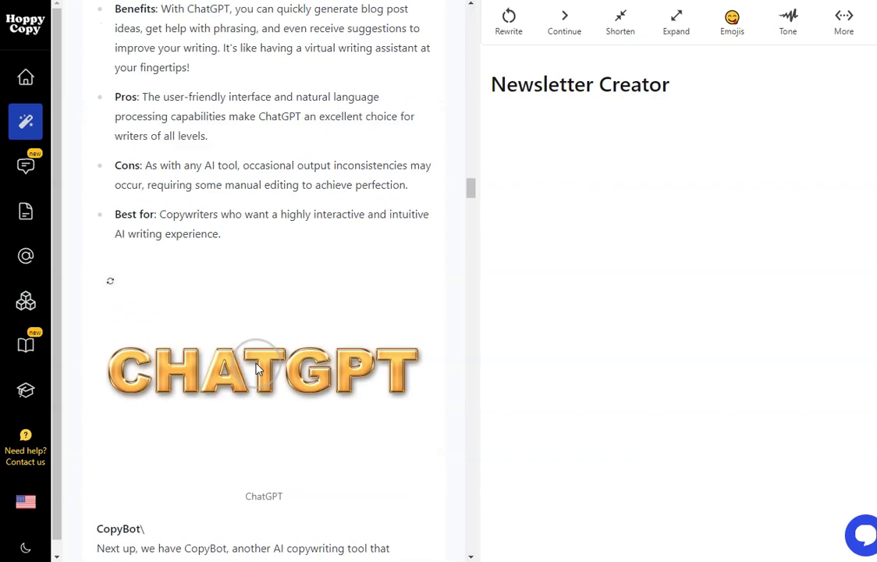
# Step: Insert the Latest AI Copywriting News section into the Newsletter Creator document and check its inserted text and image
pyautogui.scroll(12, 256, 363)
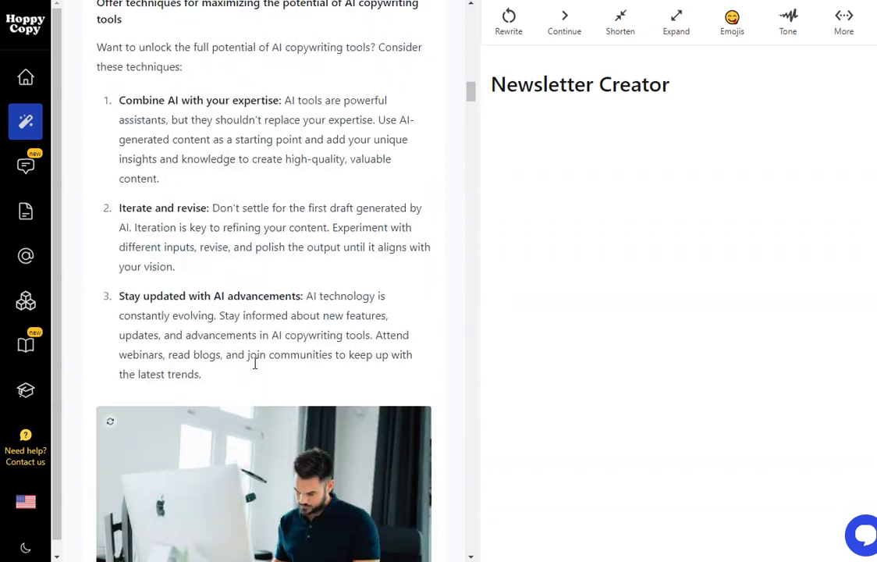
pyautogui.scroll(12, 374, 150)
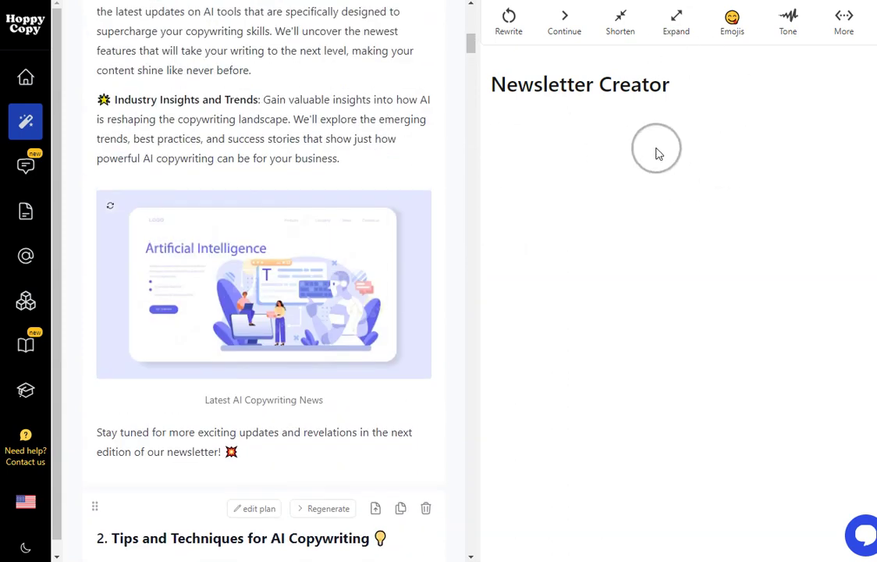
pyautogui.scroll(9, 250, 147)
pyautogui.scroll(-5, 256, 66)
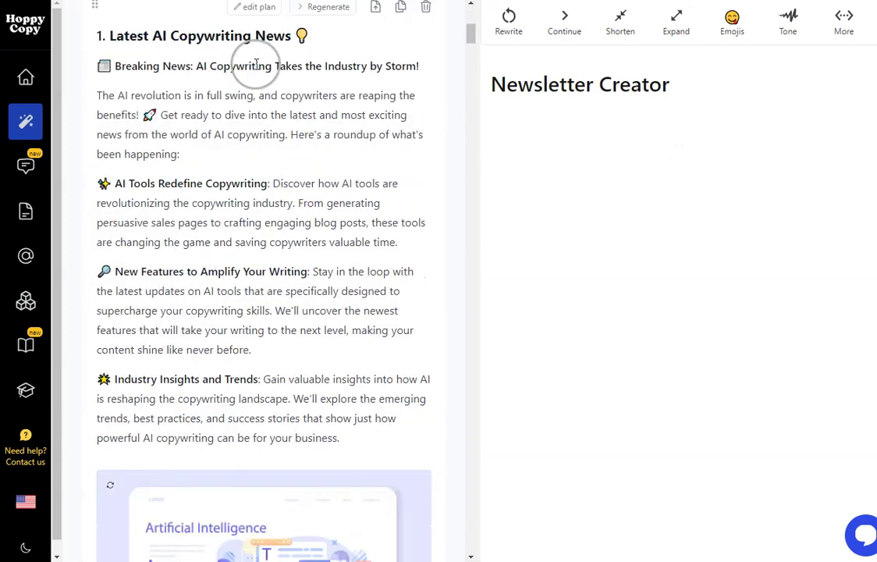
pyautogui.scroll(1, 227, 117)
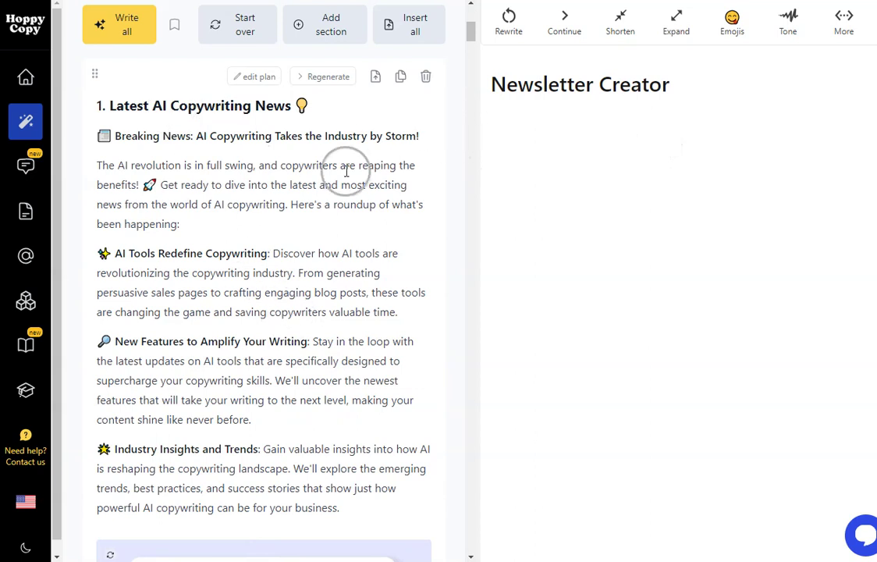
pyautogui.click(375, 78)
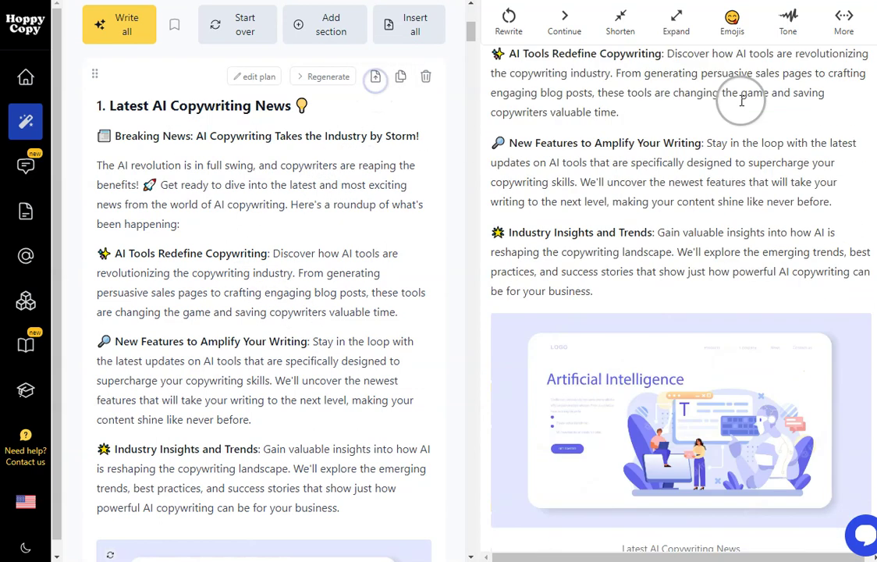
pyautogui.scroll(-1, 726, 234)
pyautogui.scroll(-2, 638, 234)
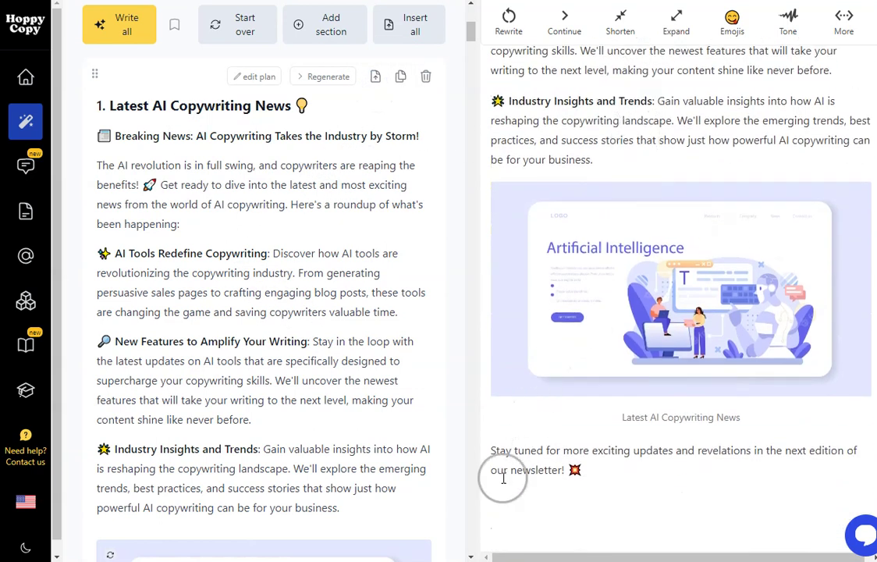
# Step: Add the Tips and Techniques for AI Copywriting section to the document below the news section
pyautogui.scroll(-9, 235, 219)
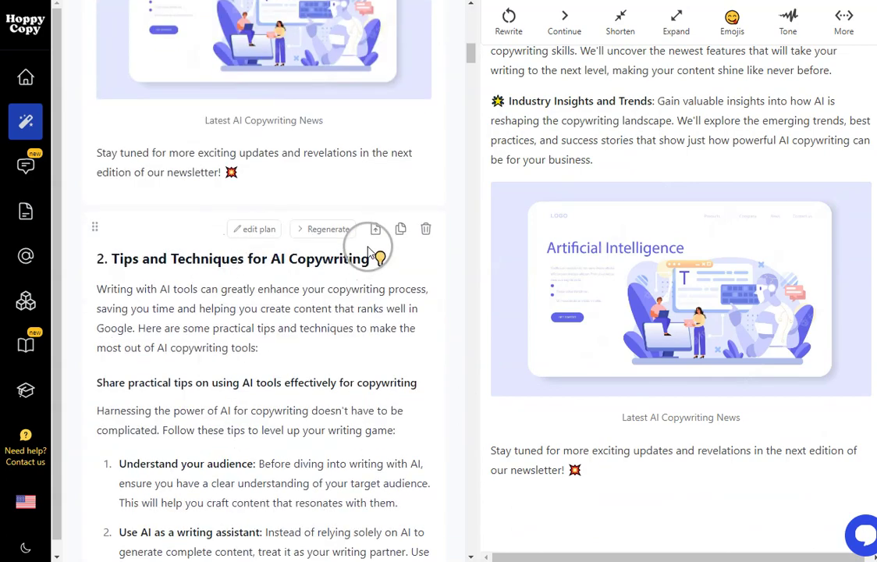
pyautogui.click(375, 230)
pyautogui.scroll(-5, 636, 180)
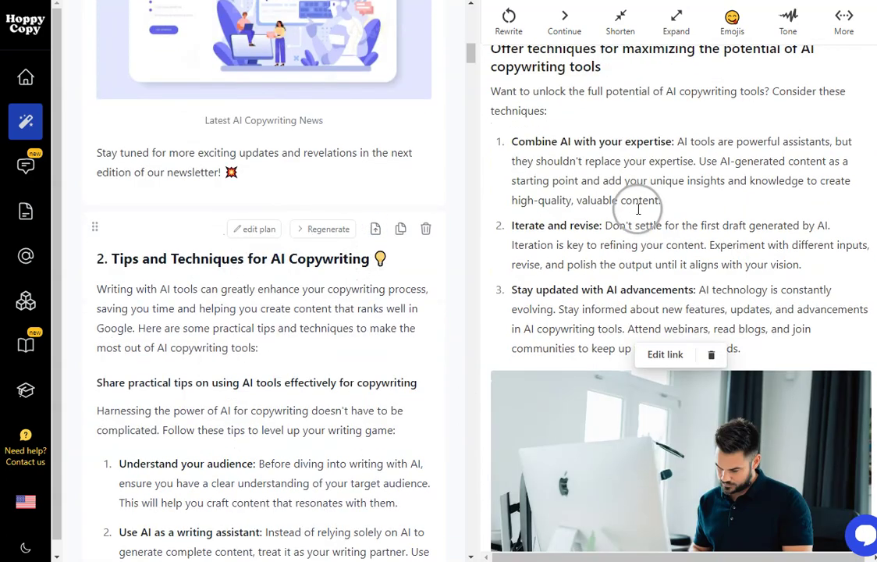
pyautogui.scroll(-3, 636, 209)
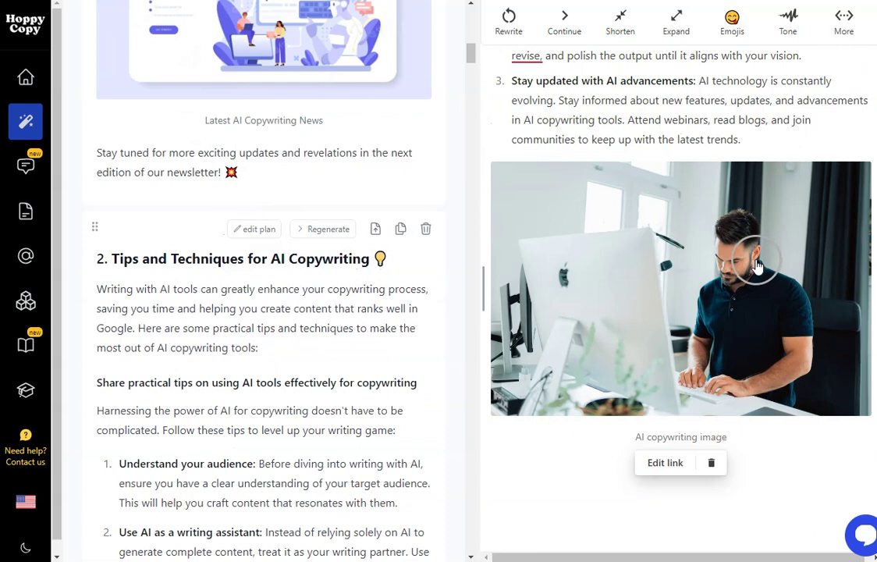
# Step: Expand the body text of the document's "Stay updated with AI advancements" tip with the Expand tool, running it twice
pyautogui.scroll(-4, 226, 273)
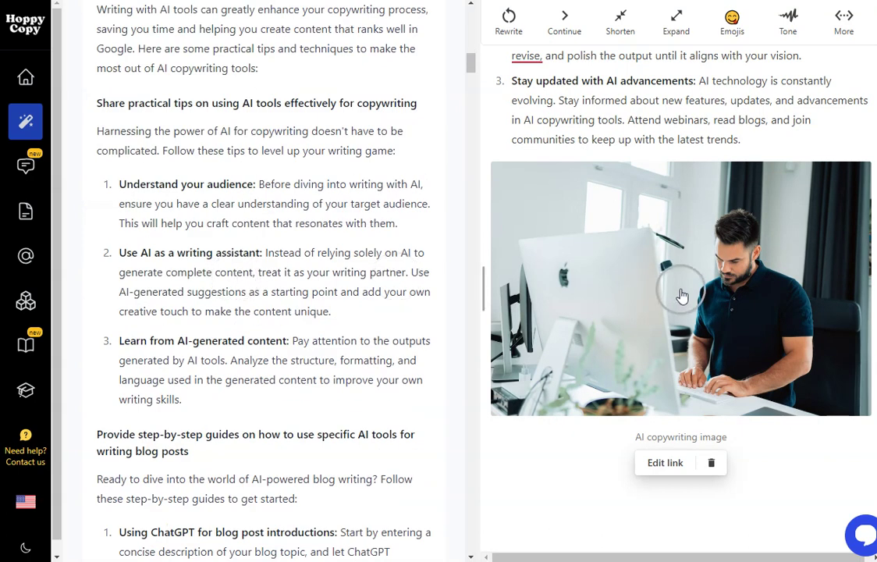
pyautogui.scroll(2, 672, 125)
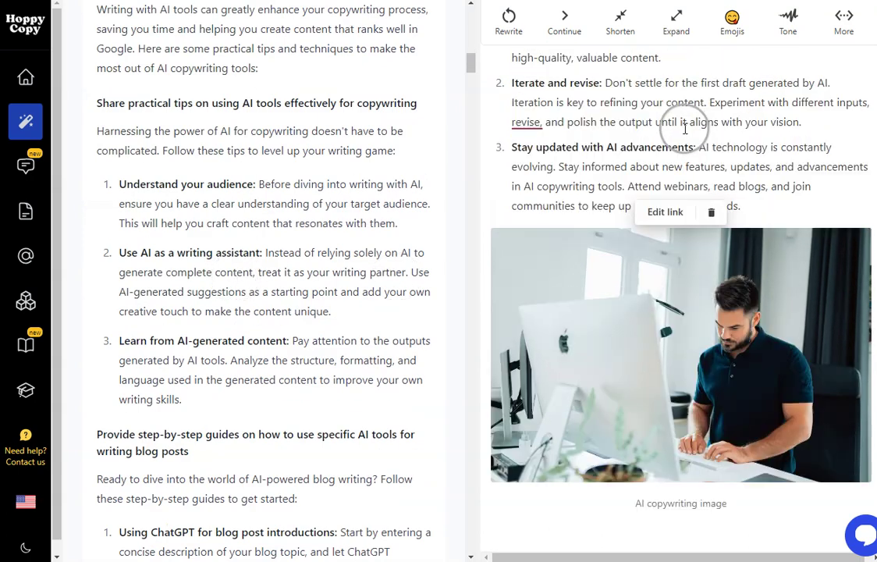
pyautogui.click(772, 273)
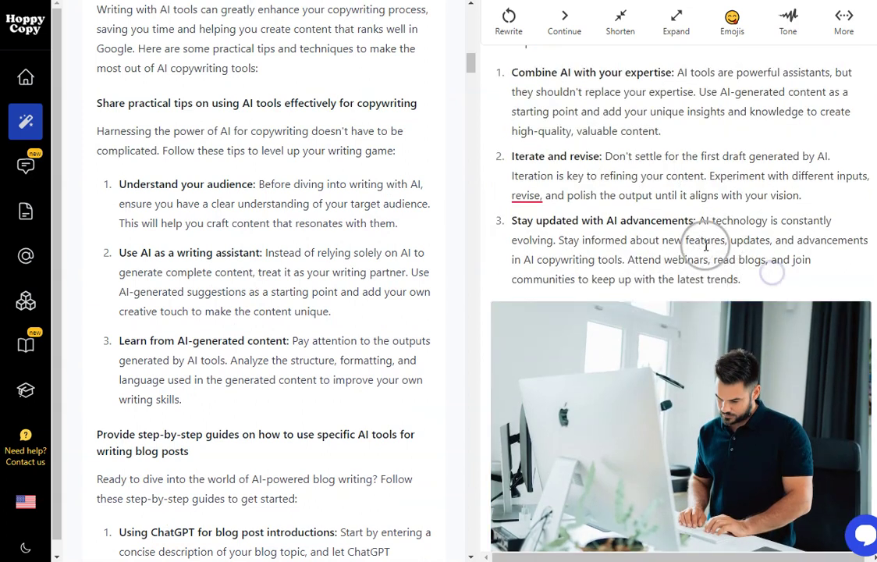
pyautogui.moveTo(707, 224); pyautogui.dragTo(759, 277)
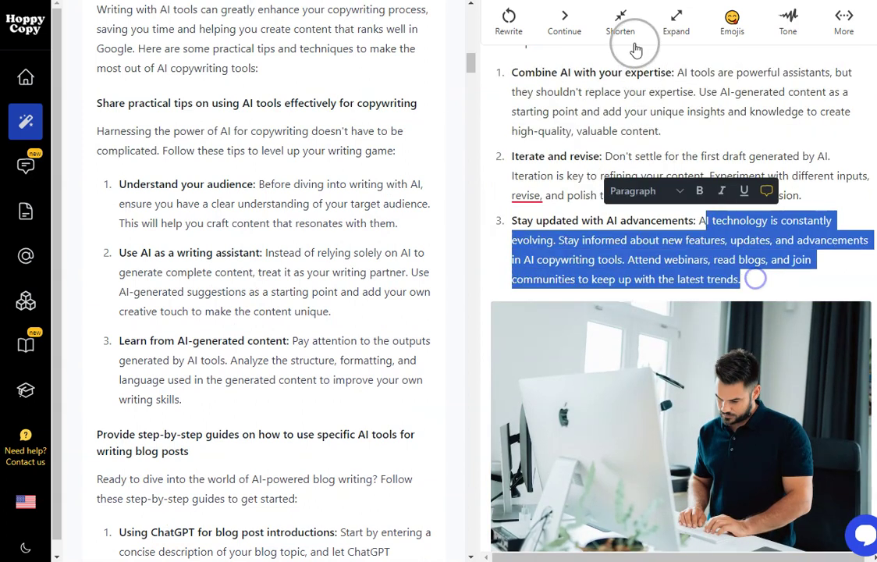
pyautogui.click(676, 23)
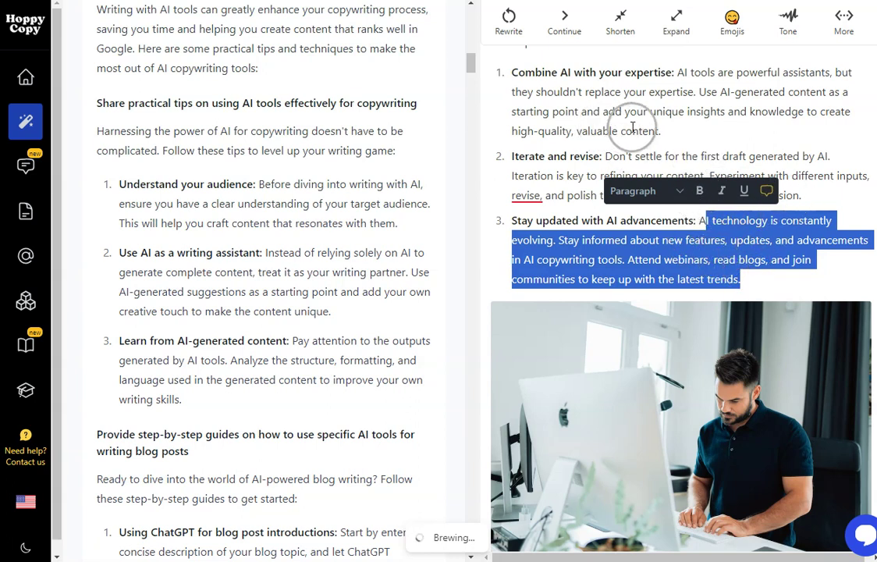
pyautogui.scroll(1, 664, 156)
pyautogui.moveTo(699, 289); pyautogui.dragTo(762, 348)
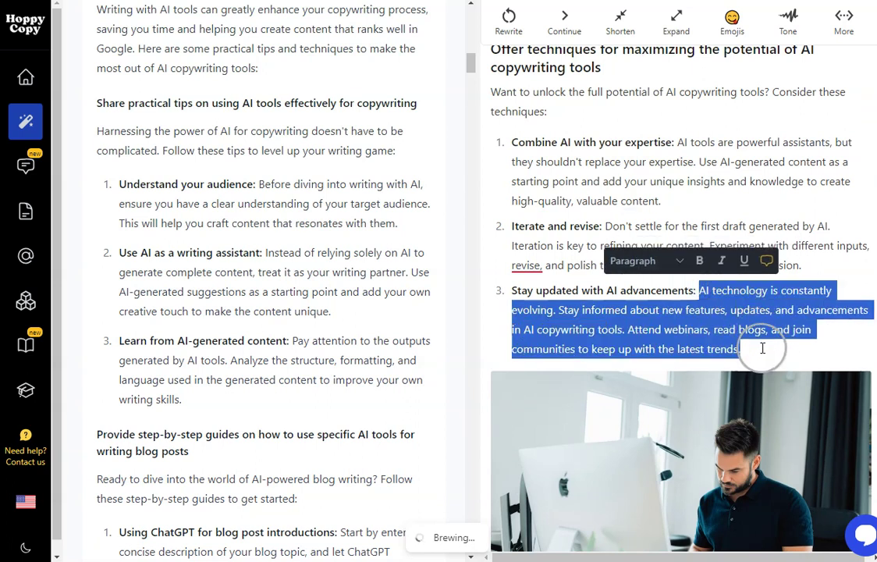
pyautogui.click(676, 24)
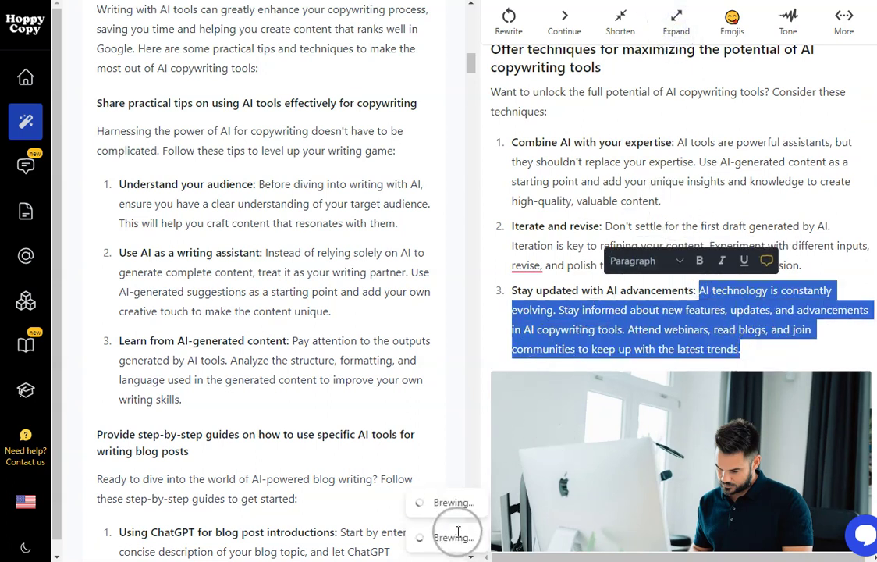
# Step: Review the expanded tip and delete its points 3 to 5 on networking, technology trends and thought leaders, plus the leftover blank space
pyautogui.scroll(-7, 607, 312)
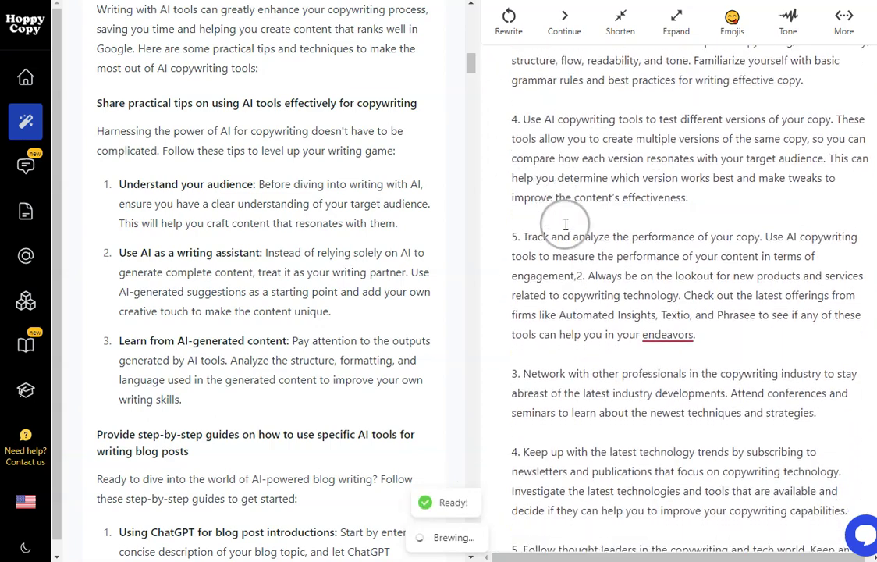
pyautogui.scroll(-3, 566, 172)
pyautogui.scroll(9, 574, 201)
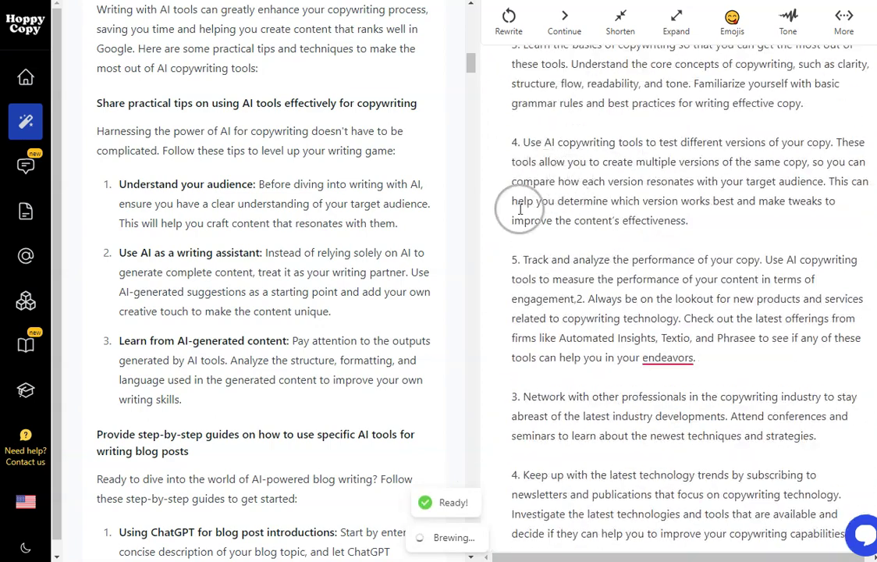
pyautogui.scroll(-3, 612, 374)
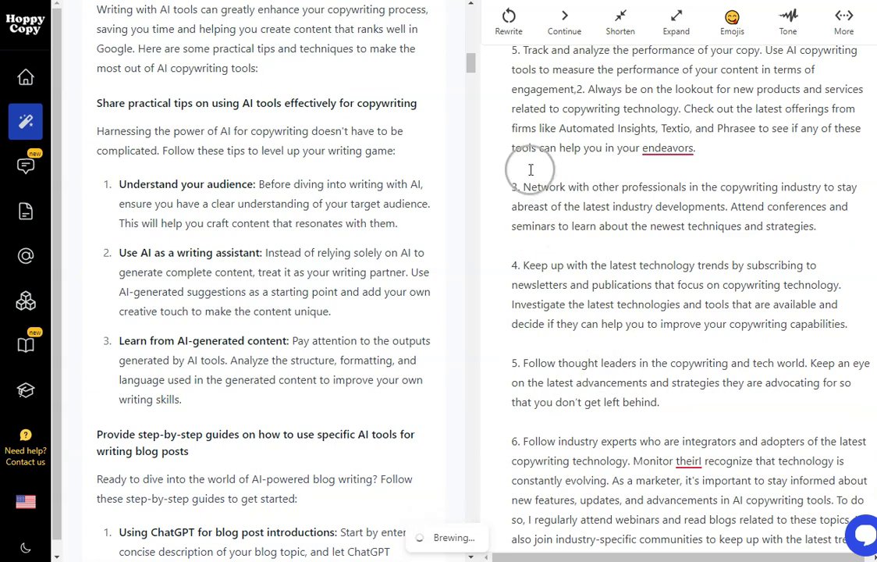
pyautogui.scroll(5, 530, 191)
pyautogui.scroll(-5, 530, 235)
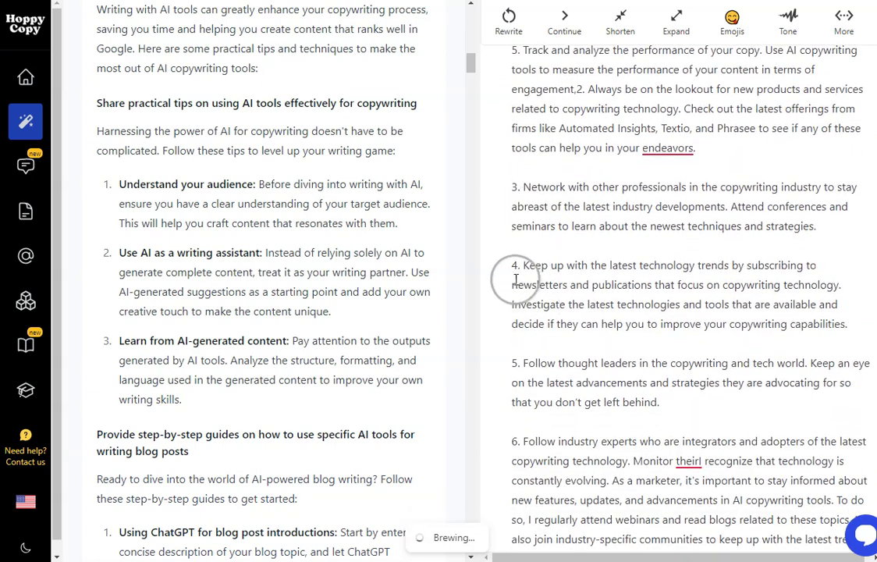
pyautogui.scroll(1, 519, 234)
pyautogui.moveTo(512, 239); pyautogui.dragTo(701, 482)
pyautogui.press('Delete')
pyautogui.scroll(2, 574, 313)
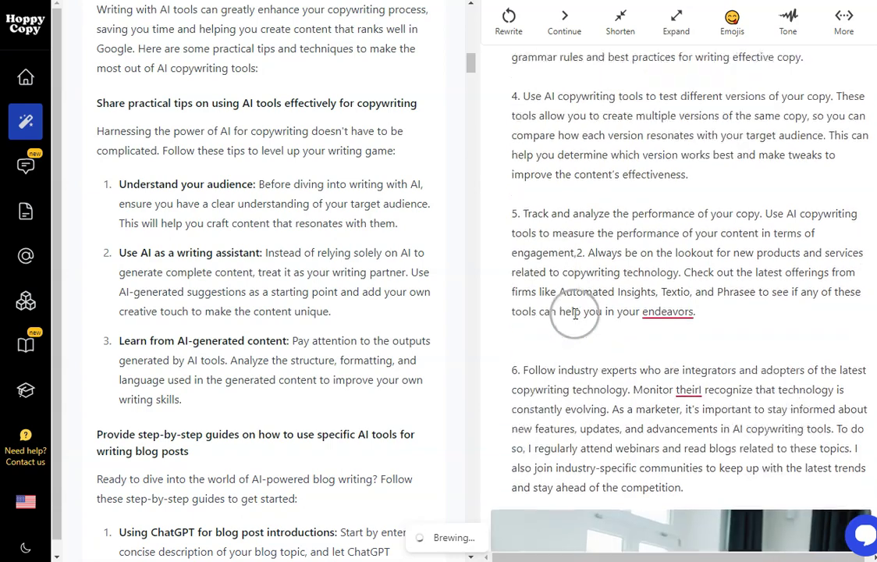
pyautogui.press('Delete')
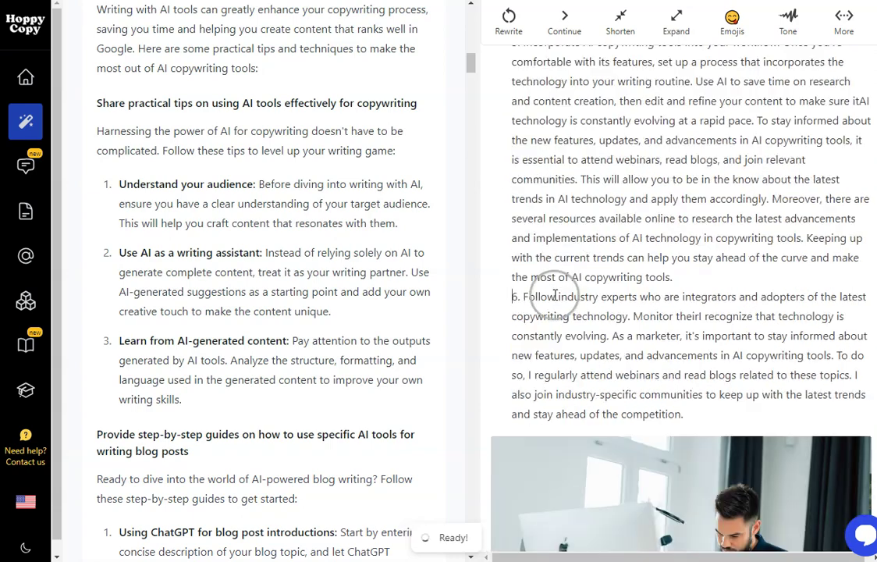
# Step: Insert the AI Copywriting Tool Reviews section into the document
pyautogui.scroll(2, 523, 362)
pyautogui.scroll(-7, 581, 294)
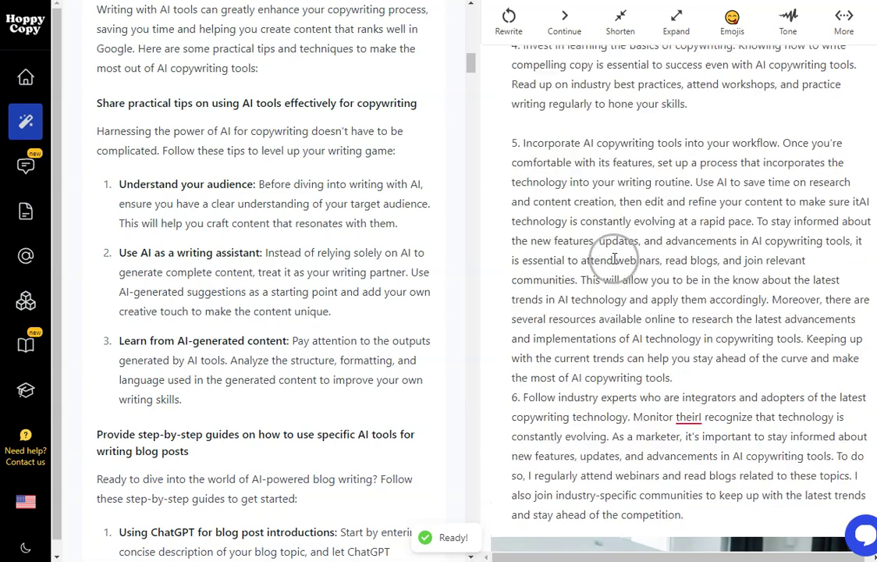
pyautogui.scroll(-15, 312, 283)
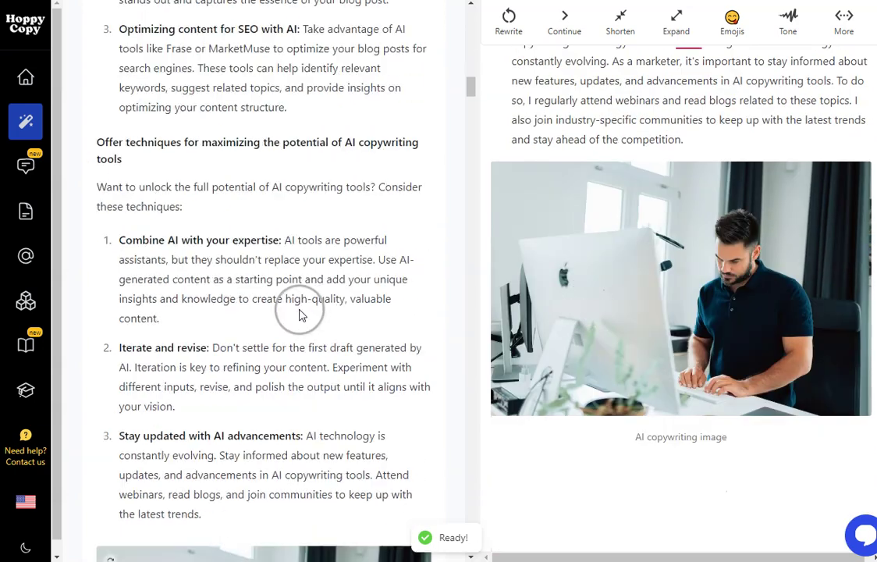
pyautogui.scroll(-15, 282, 325)
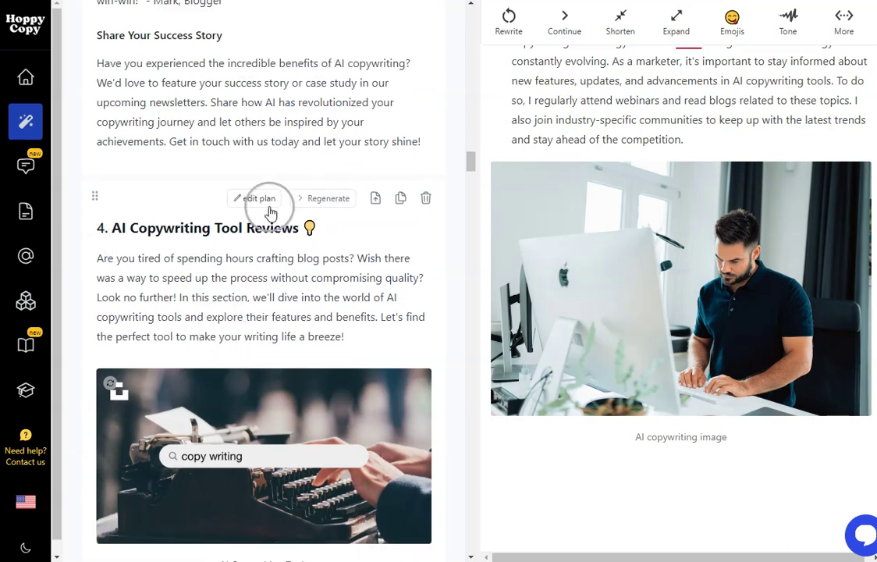
pyautogui.click(376, 199)
pyautogui.scroll(-15, 295, 248)
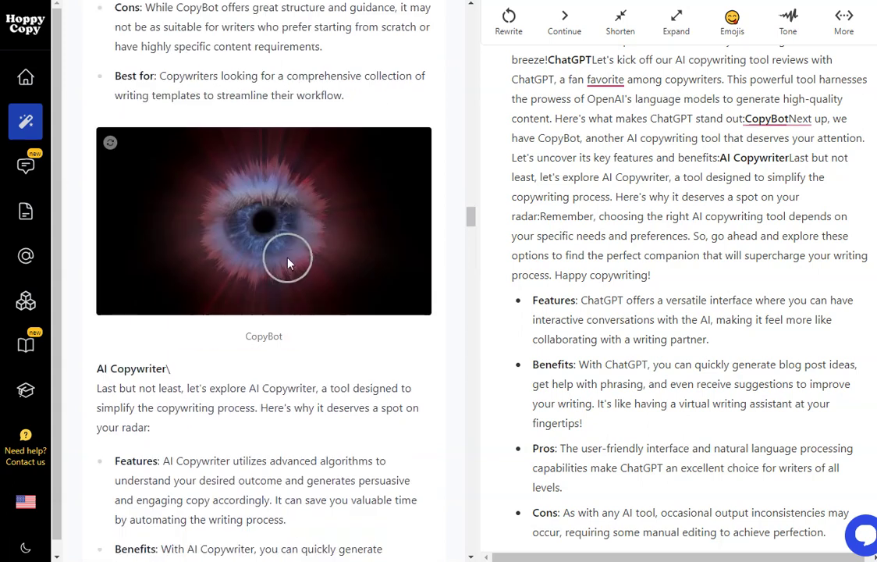
# Step: Regenerate the AI Copywriting FAQ image in the generated Q&A and FAQs section
pyautogui.scroll(-12, 287, 262)
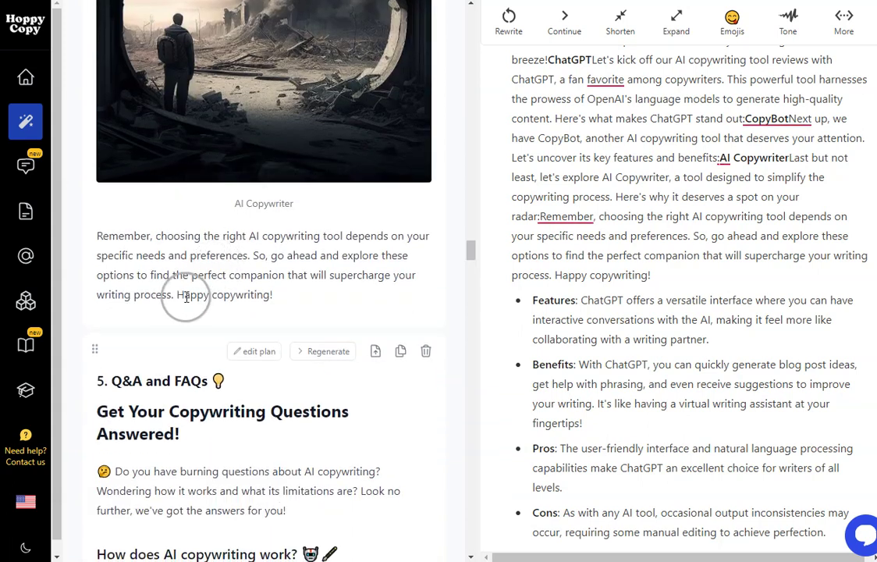
pyautogui.scroll(-3, 187, 297)
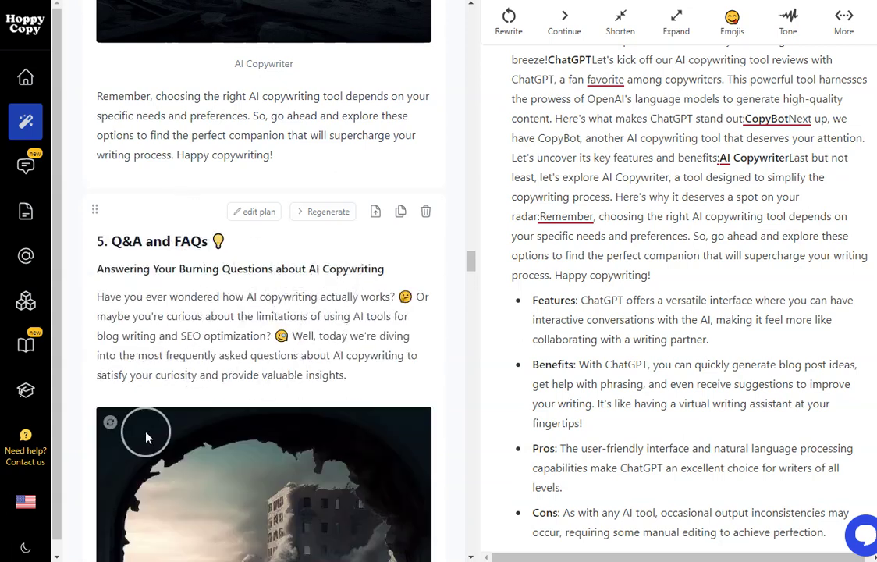
pyautogui.scroll(-5, 313, 313)
pyautogui.scroll(3, 331, 288)
pyautogui.scroll(-3, 334, 274)
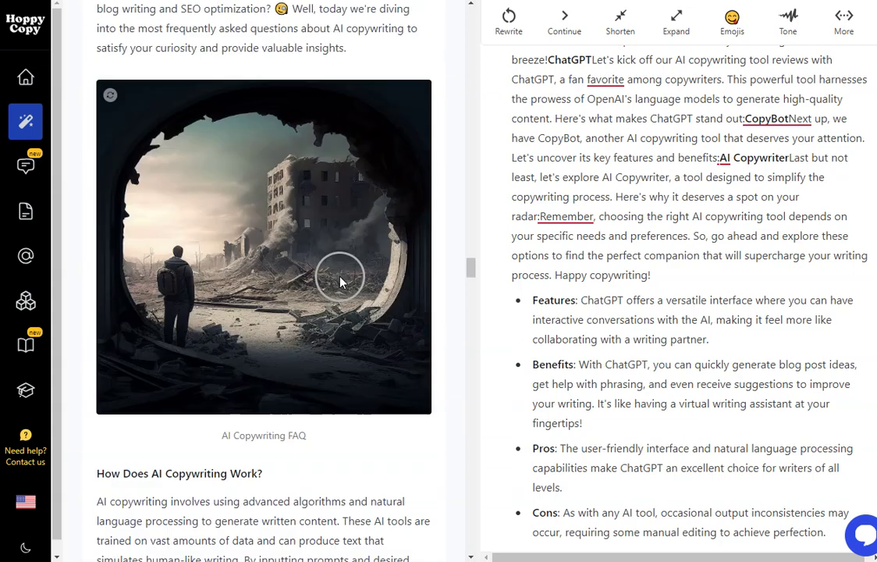
pyautogui.scroll(2, 225, 328)
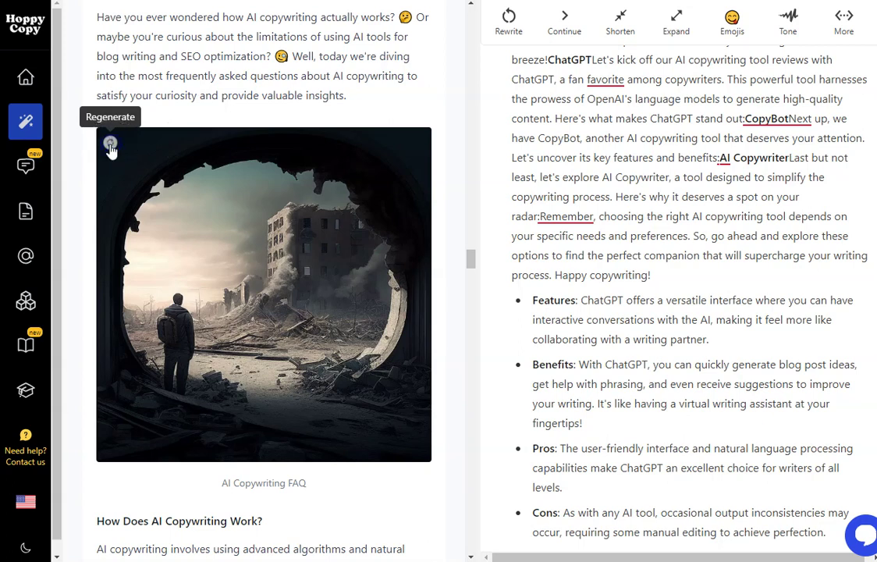
pyautogui.click(110, 144)
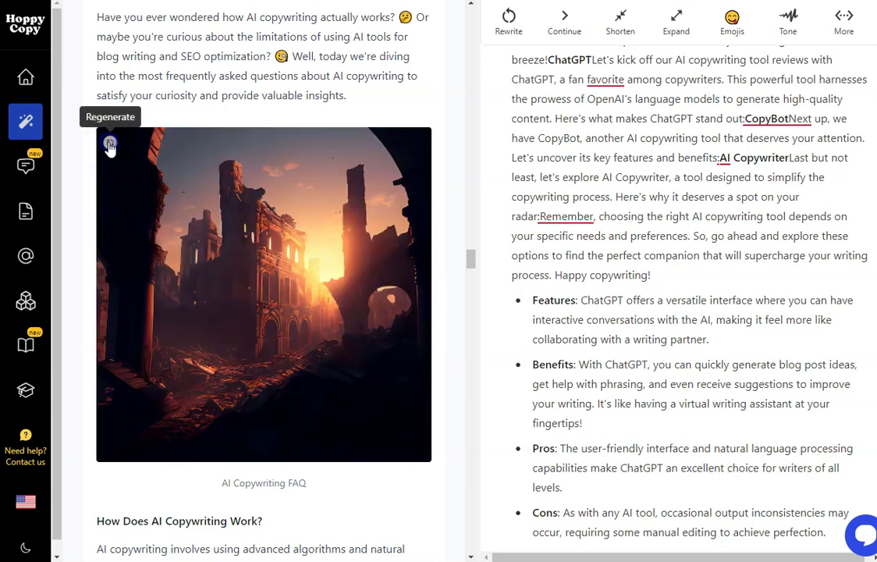
# Step: Review the generated sections following the FAQ image and insert the Community Spotlight section into the document
pyautogui.scroll(-2, 304, 234)
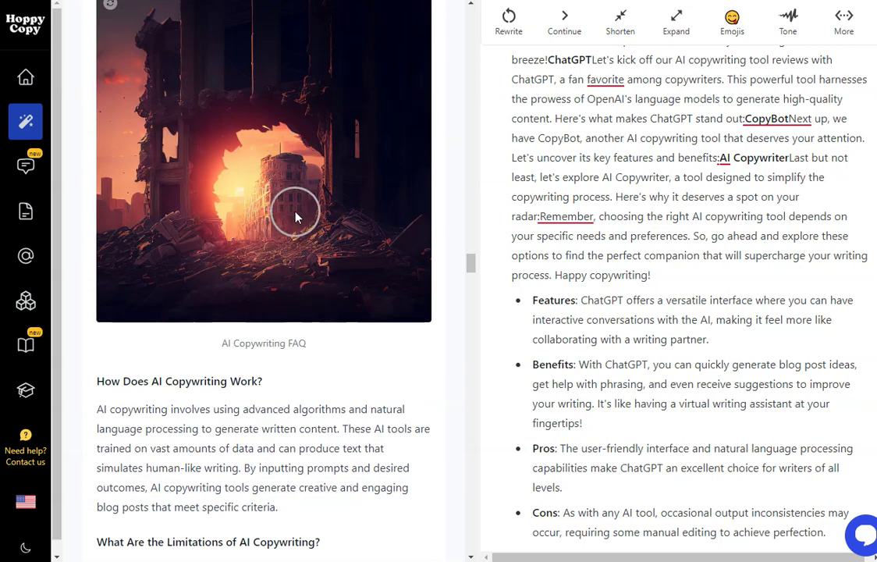
pyautogui.scroll(-15, 316, 334)
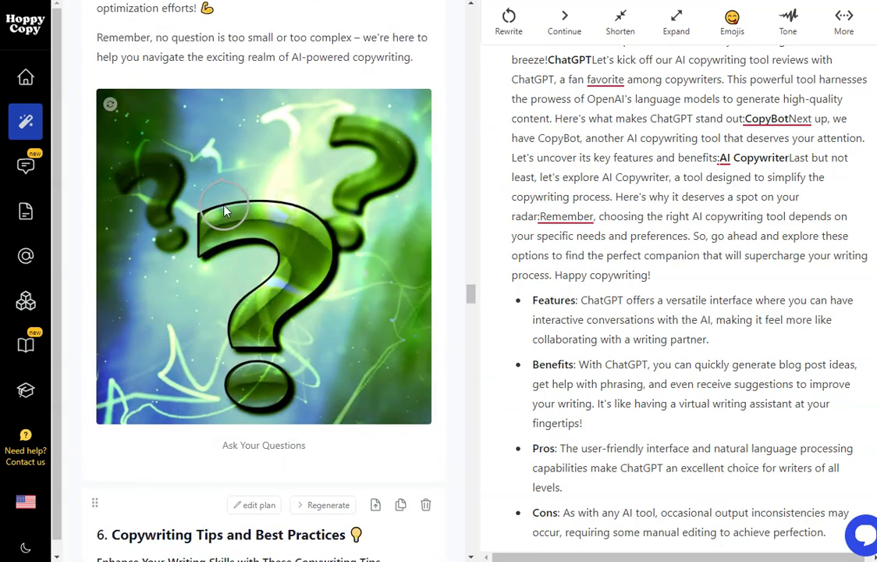
pyautogui.scroll(-4, 225, 211)
pyautogui.scroll(4, 336, 195)
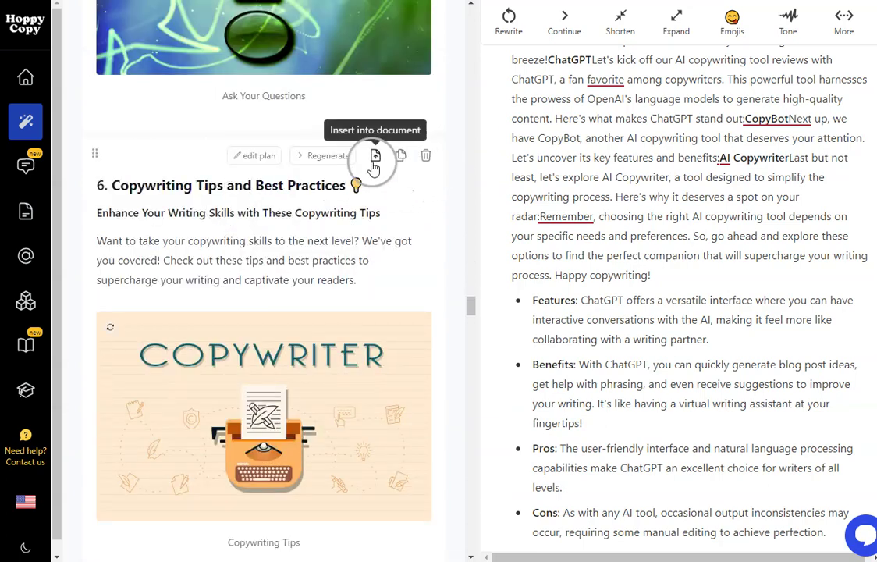
pyautogui.scroll(-5, 308, 218)
pyautogui.scroll(-20, 309, 219)
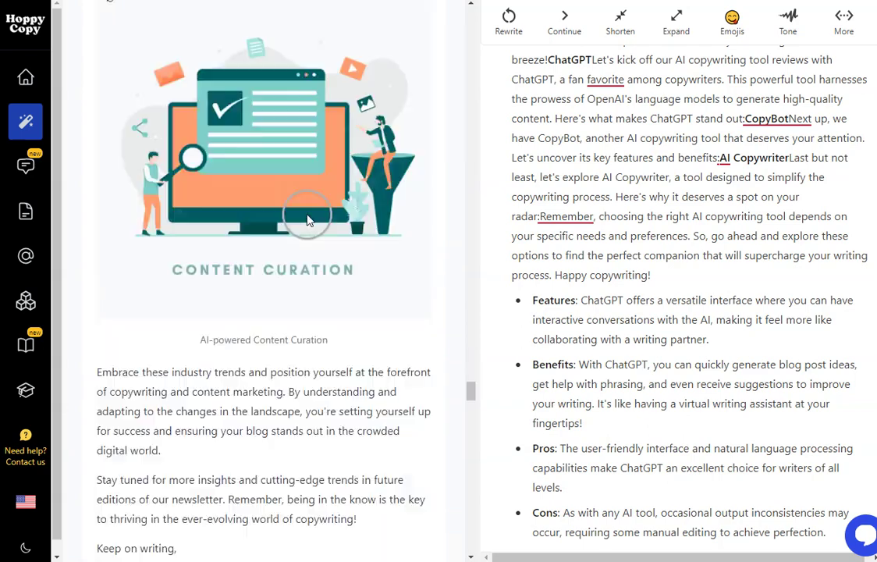
pyautogui.scroll(-8, 306, 208)
pyautogui.scroll(8, 300, 206)
pyautogui.scroll(6, 257, 199)
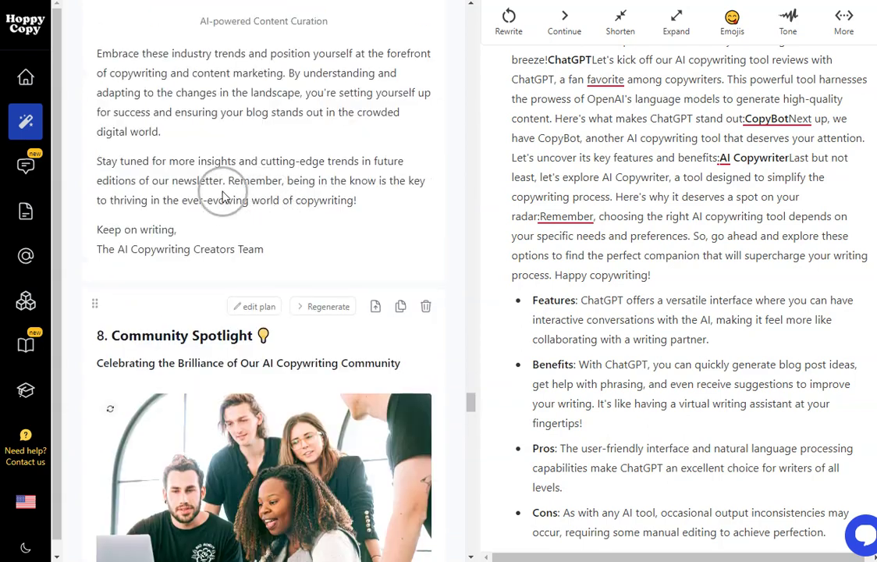
pyautogui.click(375, 305)
# Step: Insert the Exclusive Offers and Discounts section into the document
pyautogui.scroll(-12, 354, 249)
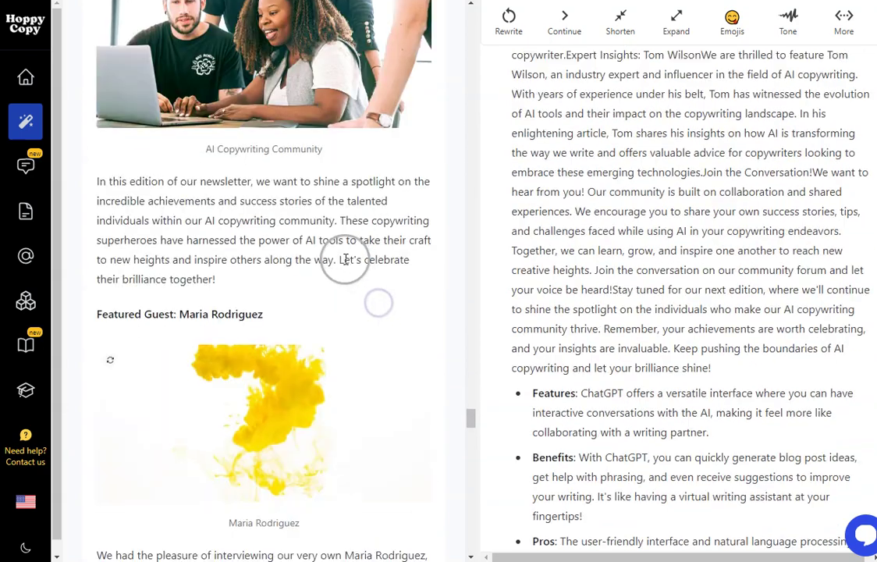
pyautogui.scroll(-20, 294, 269)
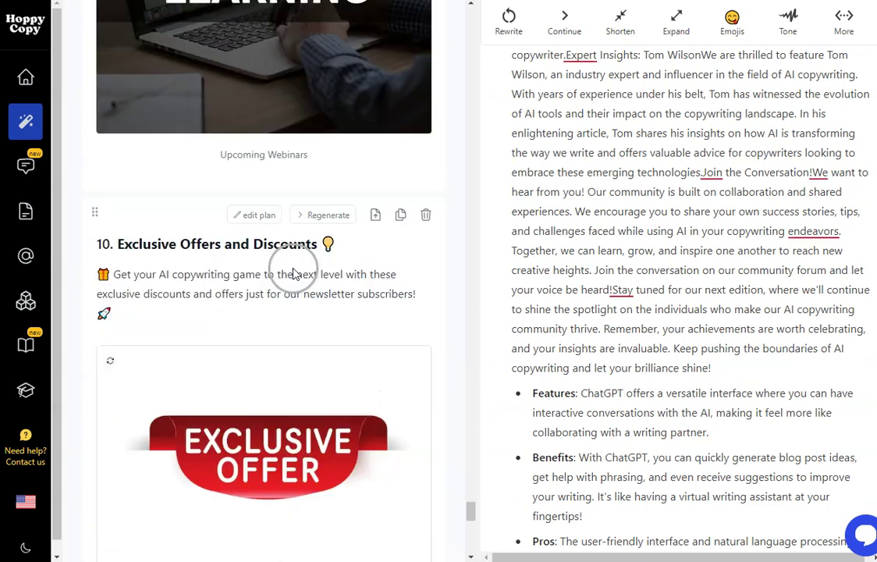
pyautogui.scroll(-3, 304, 257)
pyautogui.scroll(10, 304, 254)
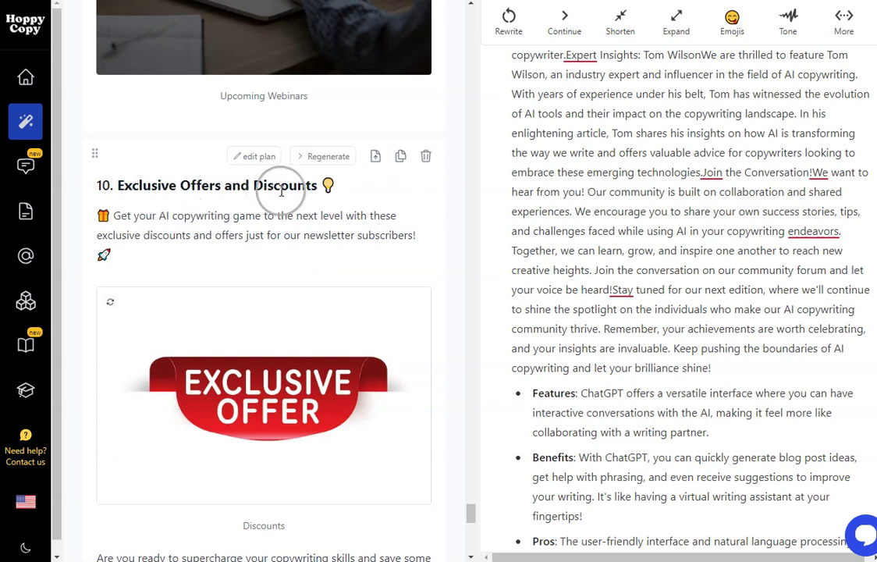
pyautogui.click(376, 158)
# Step: Review the assembled newsletter document from the inserted sections through its end and back to the Latest AI Copywriting News heading
pyautogui.scroll(-10, 701, 270)
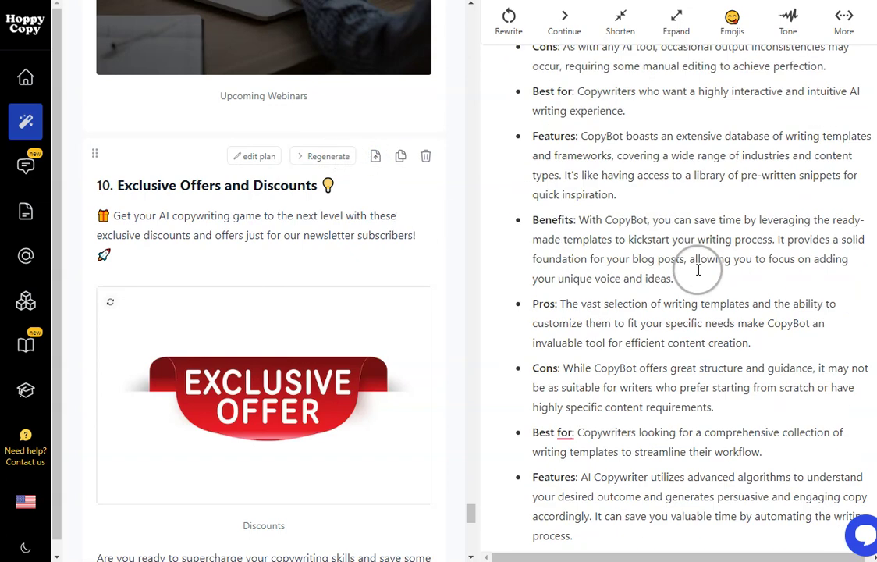
pyautogui.scroll(-2, 696, 275)
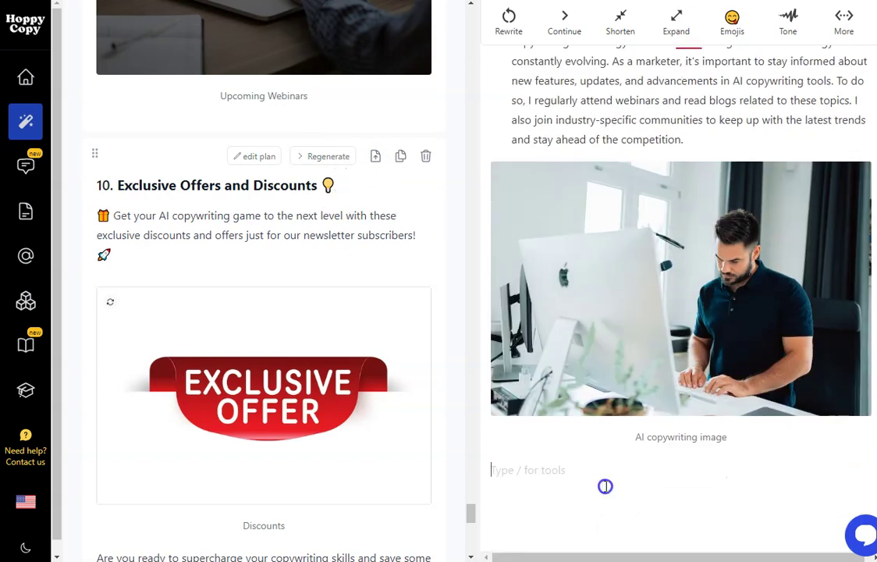
pyautogui.scroll(10, 667, 300)
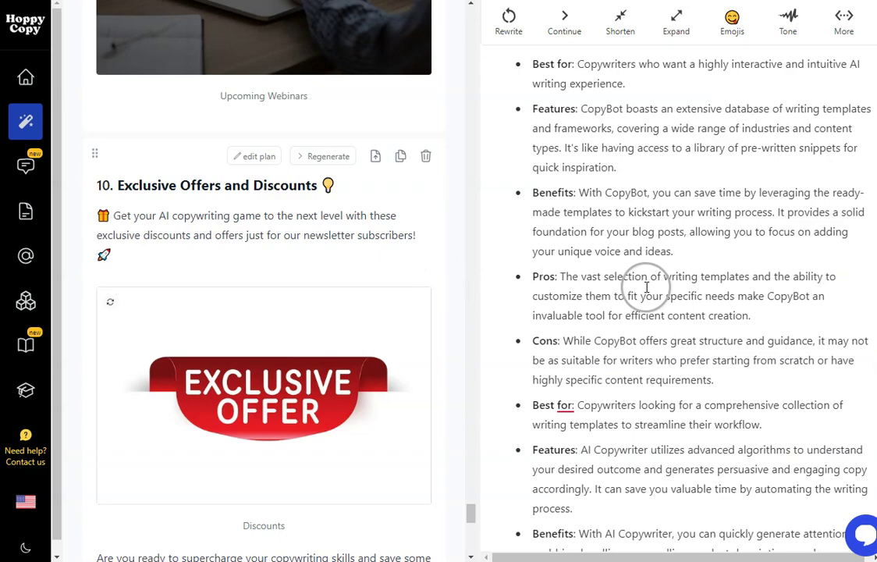
pyautogui.scroll(15, 649, 287)
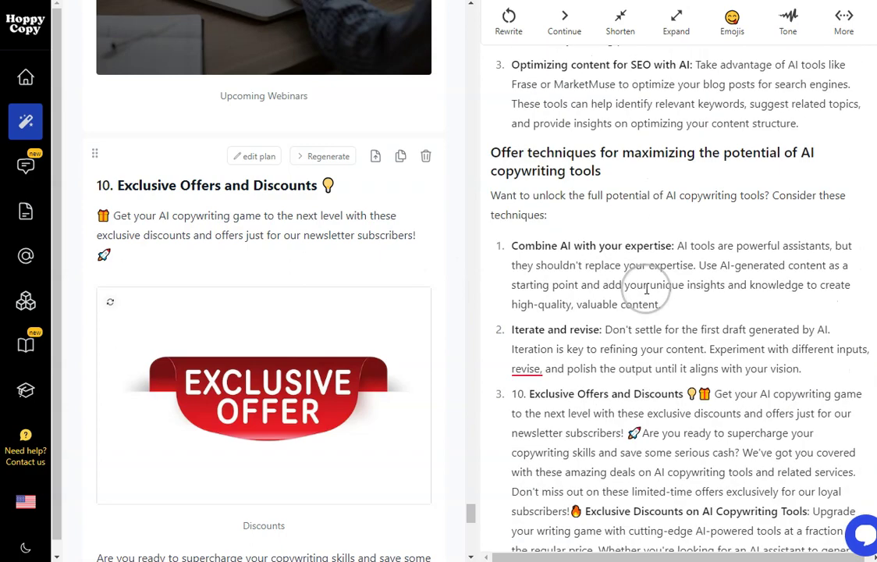
pyautogui.scroll(7, 643, 288)
pyautogui.scroll(-11, 624, 316)
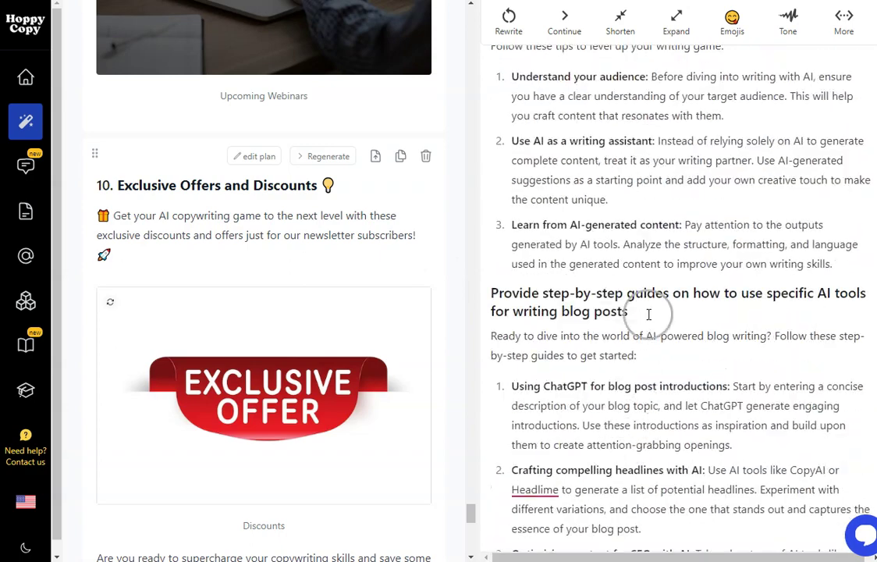
pyautogui.scroll(-5, 636, 357)
pyautogui.scroll(15, 633, 357)
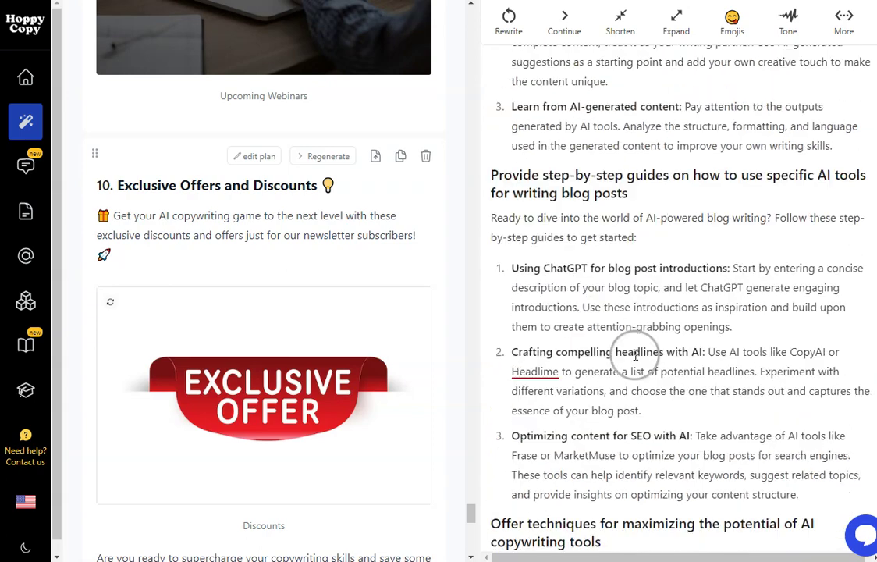
pyautogui.scroll(3, 636, 353)
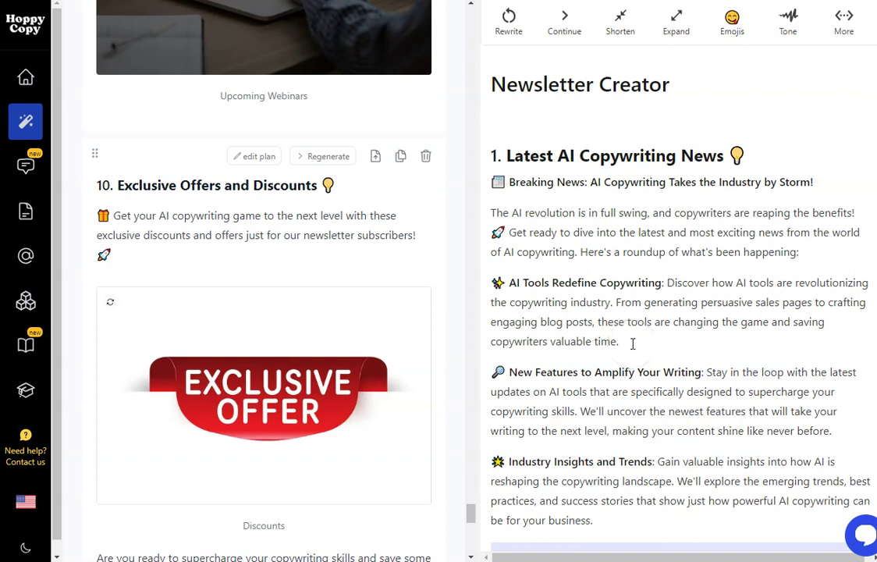
# Step: Look back through the generated sections, from the upcoming webinars and Community Spotlight to the industry trends
pyautogui.scroll(15, 225, 226)
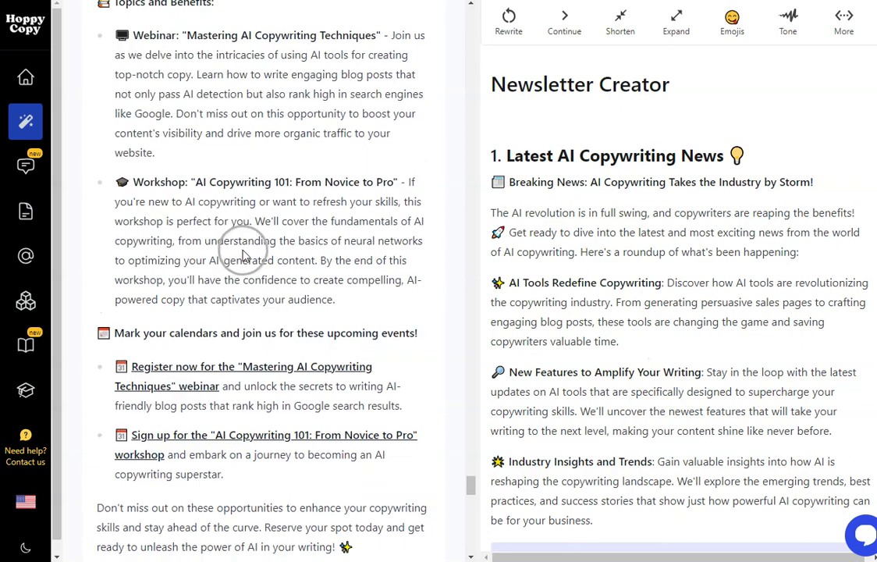
pyautogui.scroll(10, 248, 250)
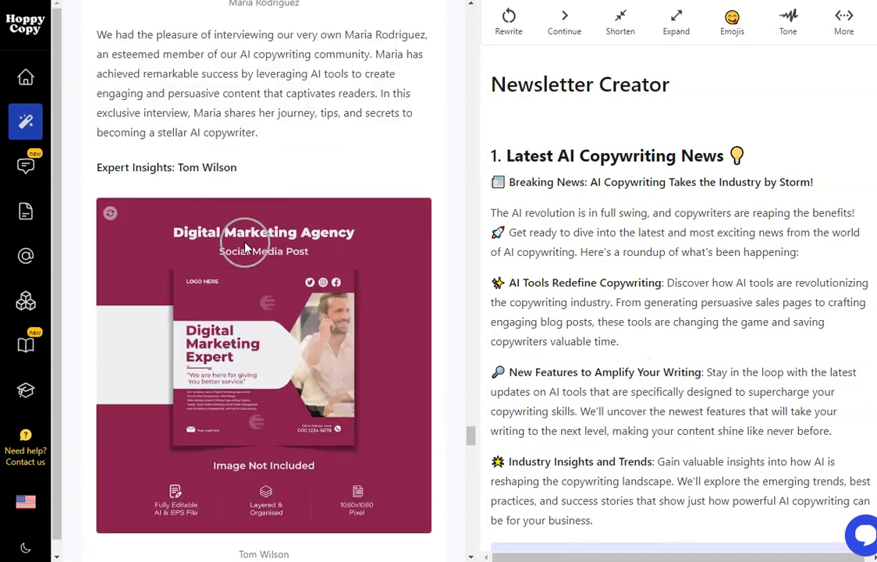
pyautogui.scroll(-7, 229, 257)
pyautogui.scroll(10, 302, 263)
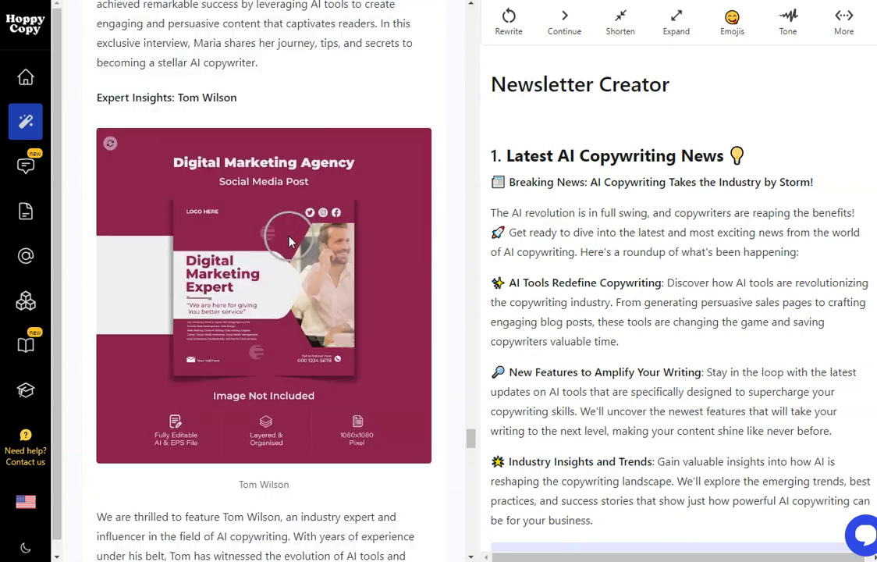
pyautogui.scroll(15, 282, 248)
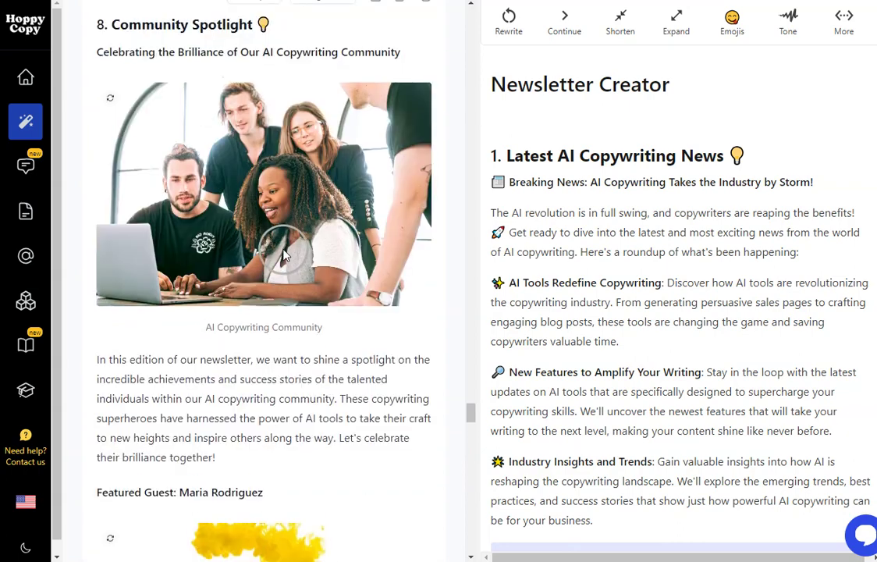
pyautogui.scroll(15, 284, 248)
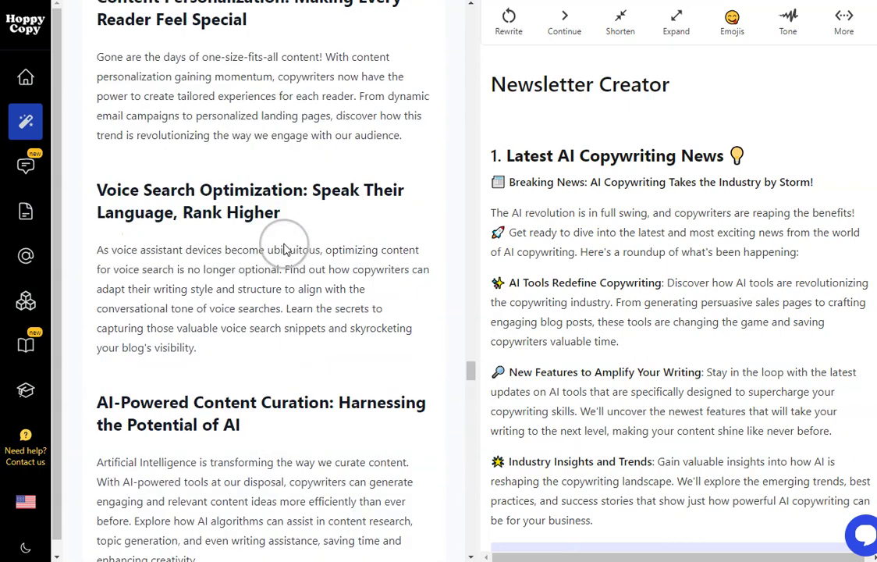
pyautogui.scroll(10, 283, 246)
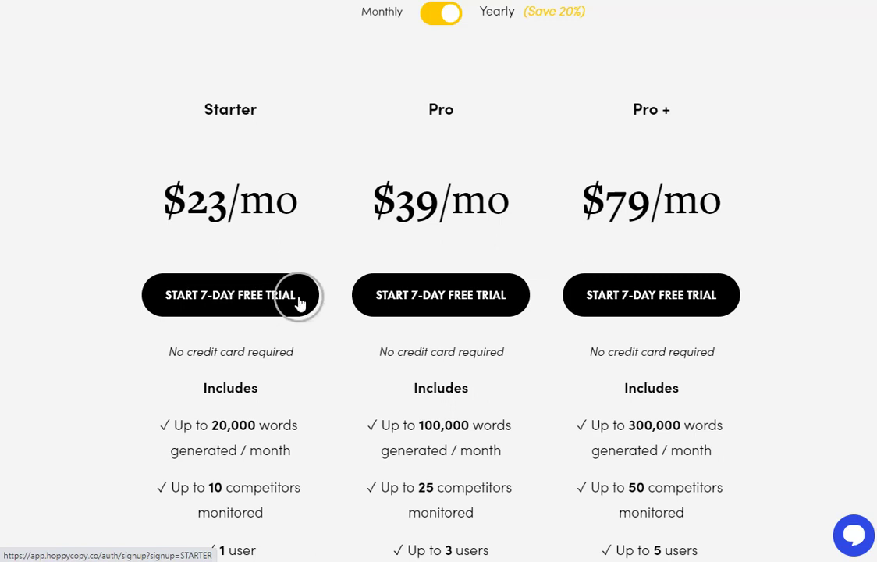
# Step: Compare the yearly prices and limits of the Starter, Pro and Pro + plans, highlighting Starter's competitor monitoring allowance
pyautogui.scroll(-2, 651, 216)
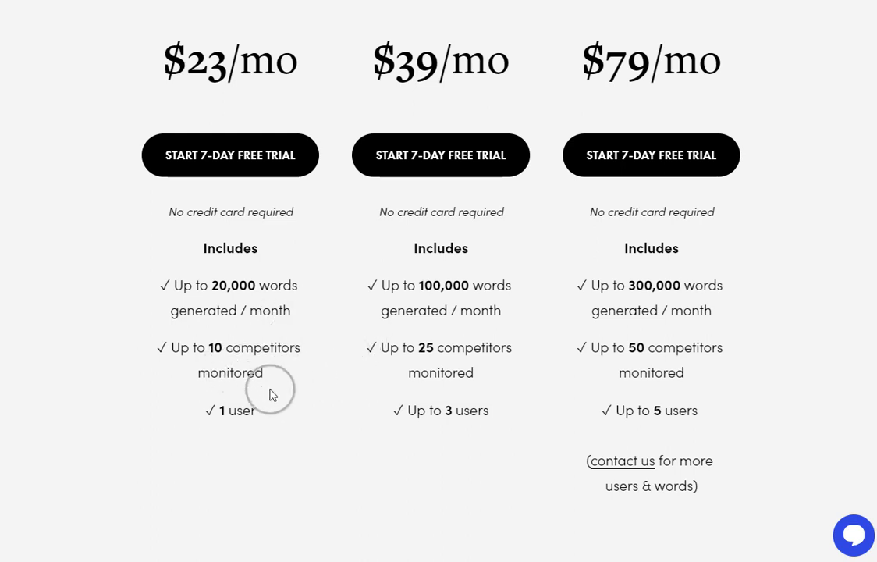
pyautogui.moveTo(168, 349); pyautogui.dragTo(283, 380)
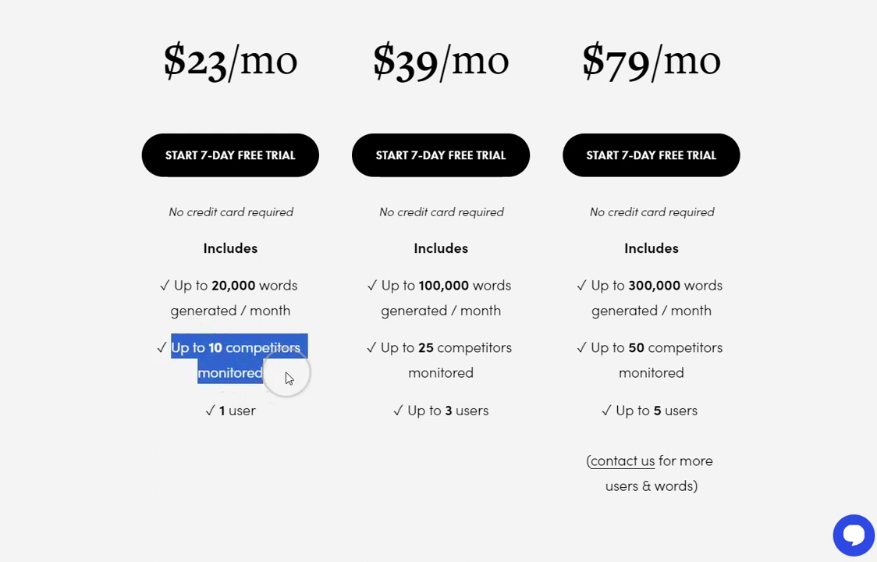
pyautogui.scroll(2, 284, 336)
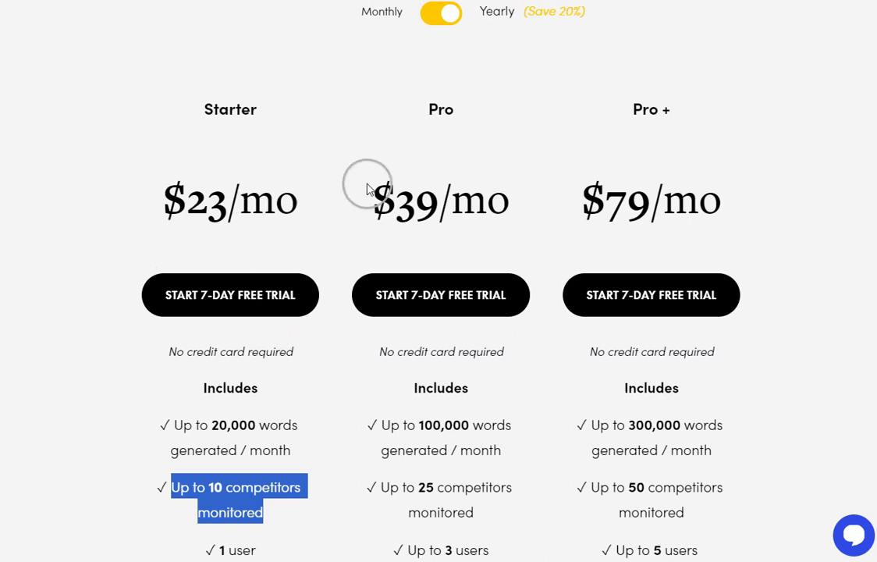
pyautogui.scroll(1, 367, 187)
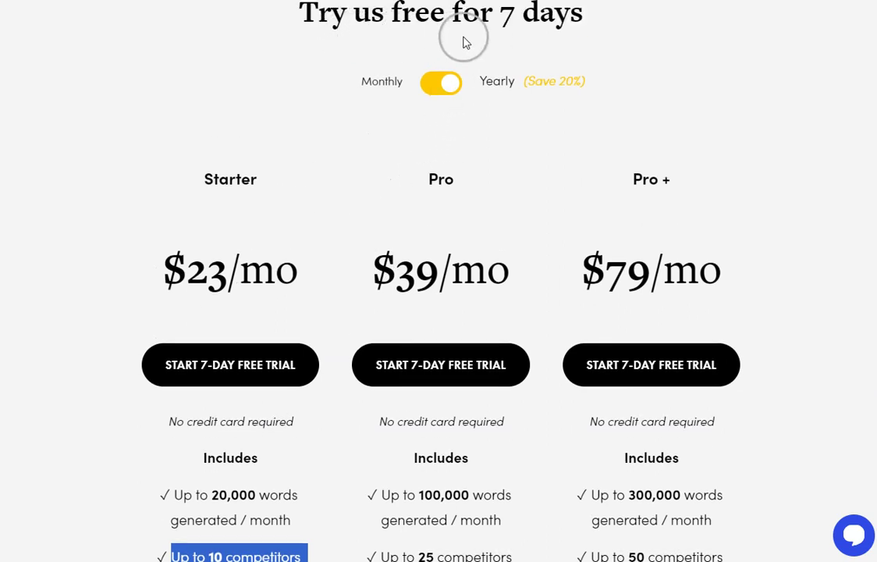